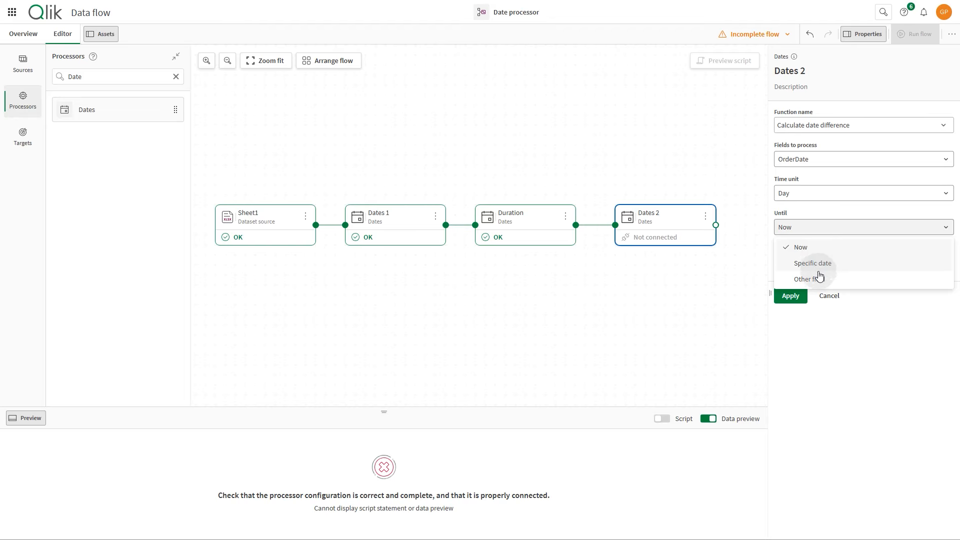
# Set the date difference in Dates 2 to run until another field, ShipDate.
pyautogui.click(819, 278)
pyautogui.click(821, 264)
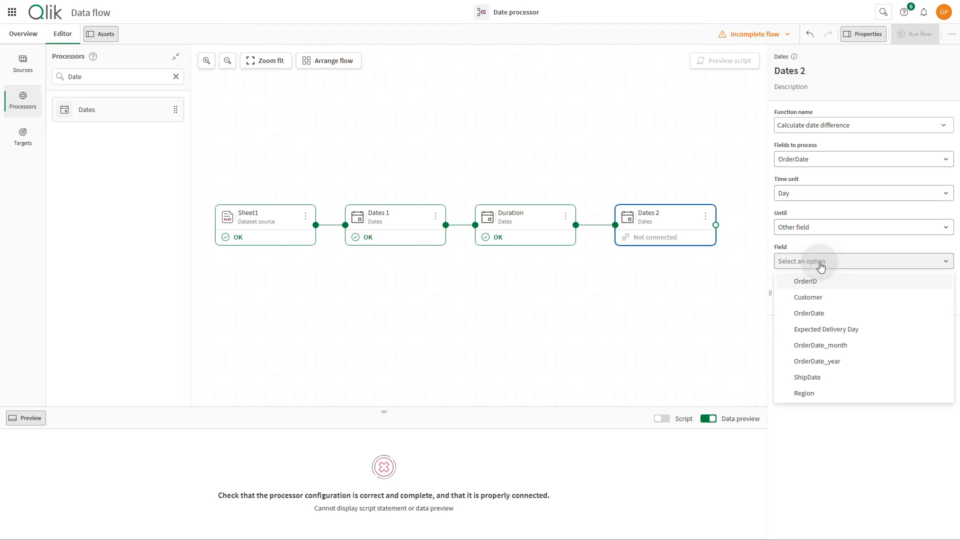
pyautogui.click(807, 378)
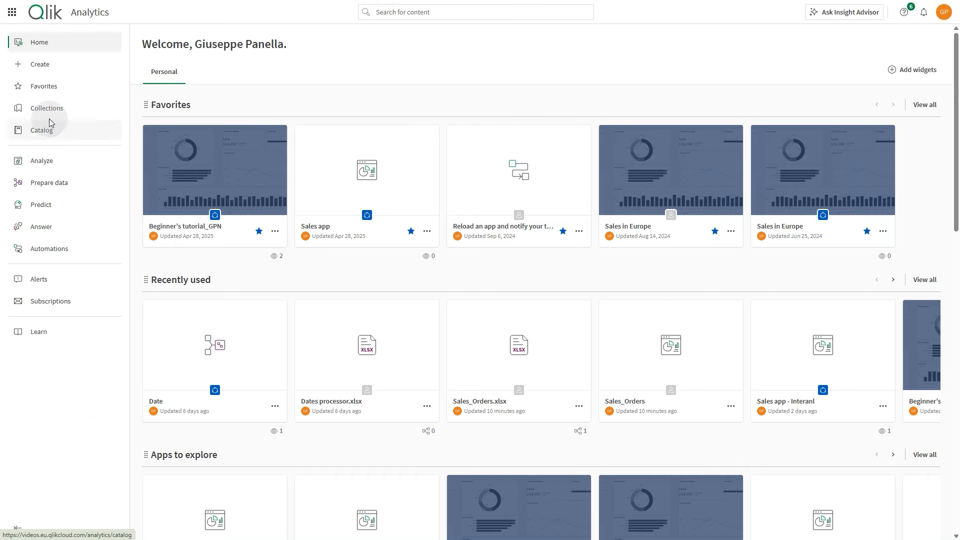
# Create a new data flow named Date processor in the Data Flow space.
pyautogui.click(37, 70)
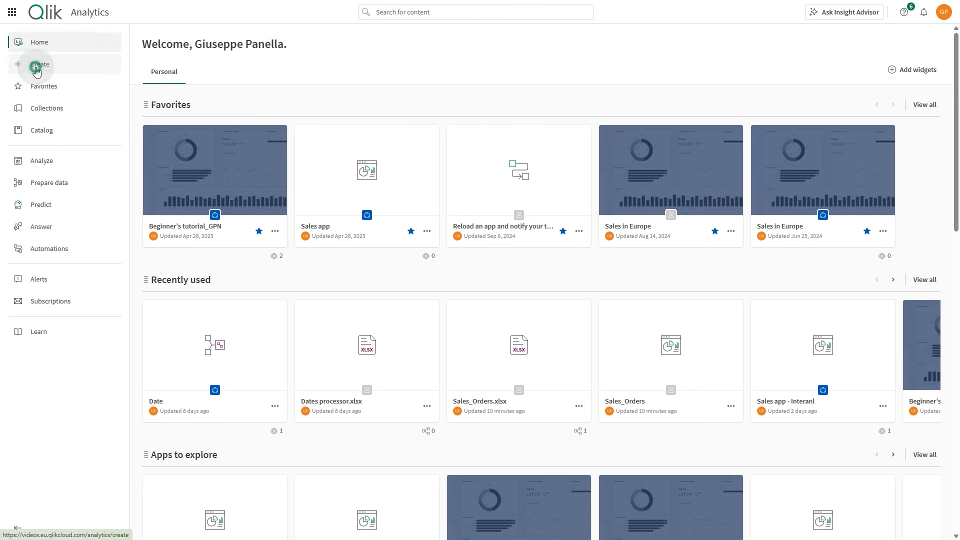
pyautogui.click(746, 300)
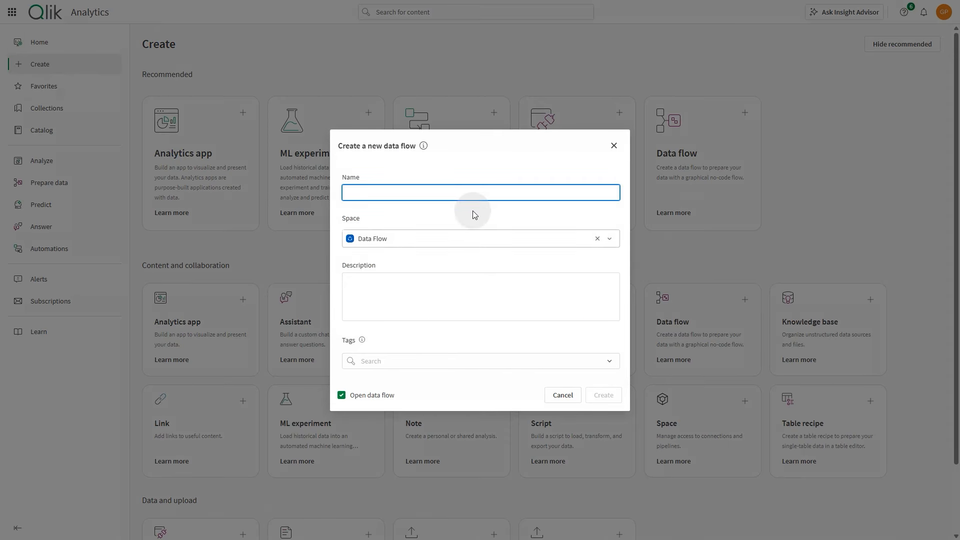
pyautogui.click(443, 190)
pyautogui.write('Da')
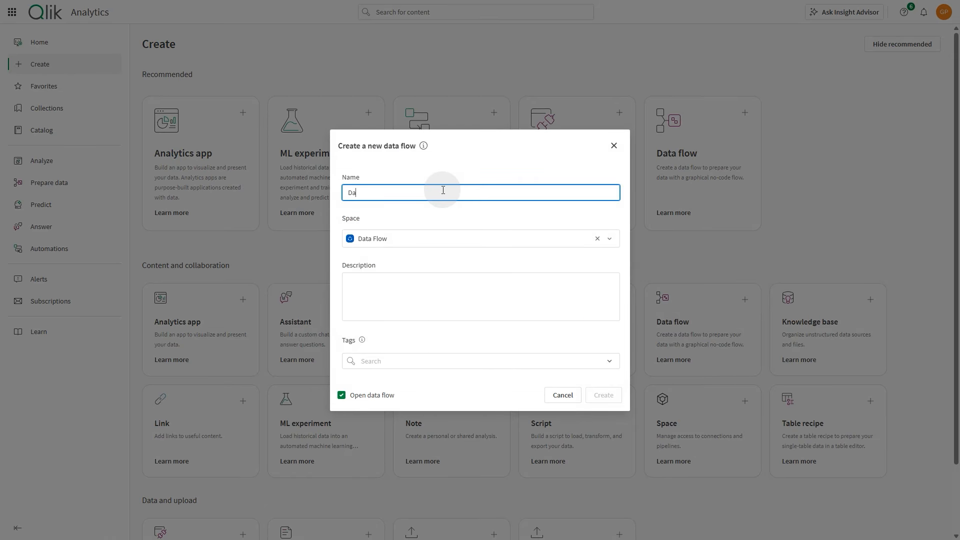
pyautogui.write('te processor')
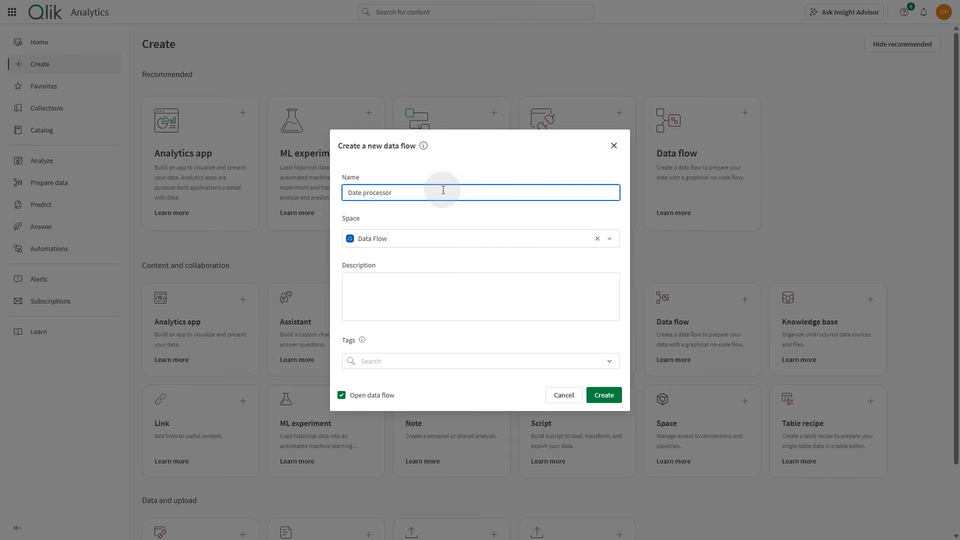
pyautogui.click(603, 395)
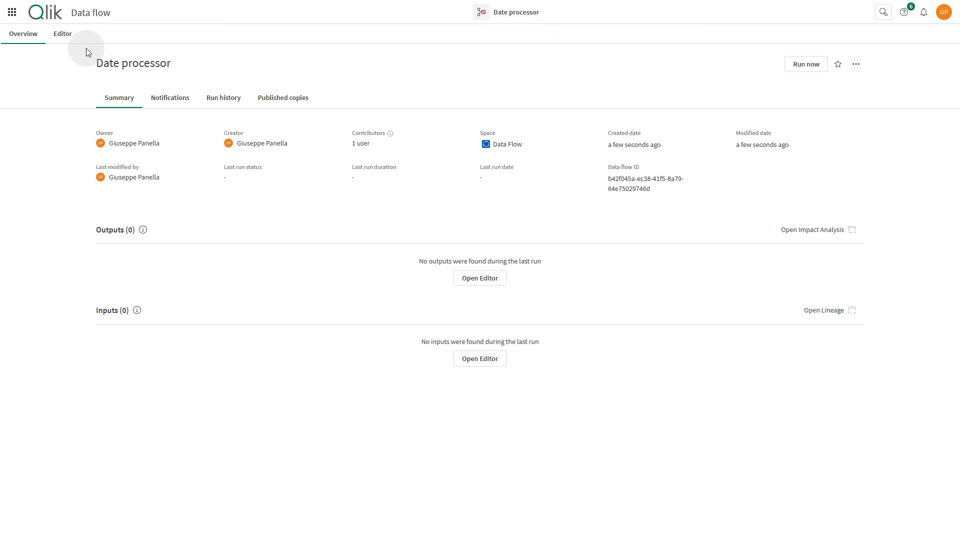
# Load all fields of the Dates processor.xlsx dataset into the flow editor as a source.
pyautogui.click(59, 31)
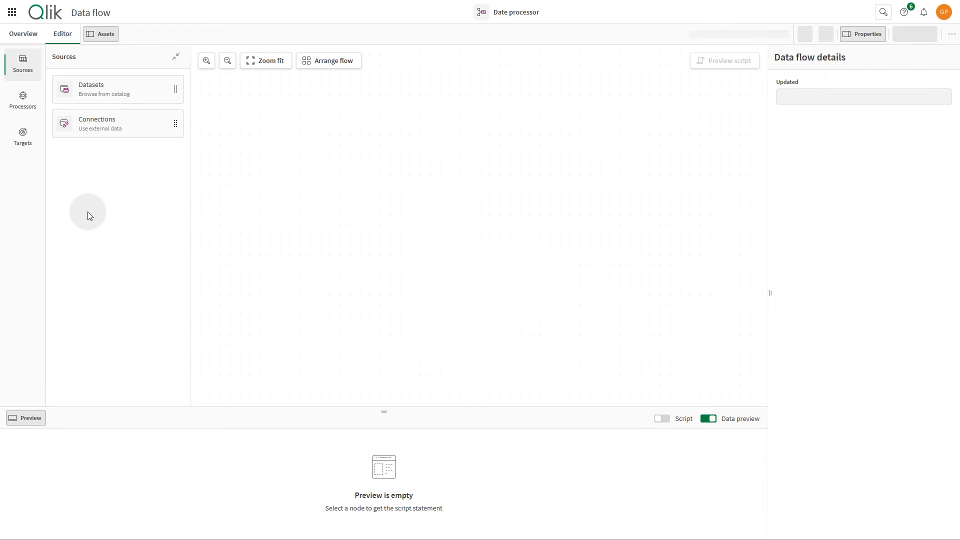
pyautogui.click(467, 344)
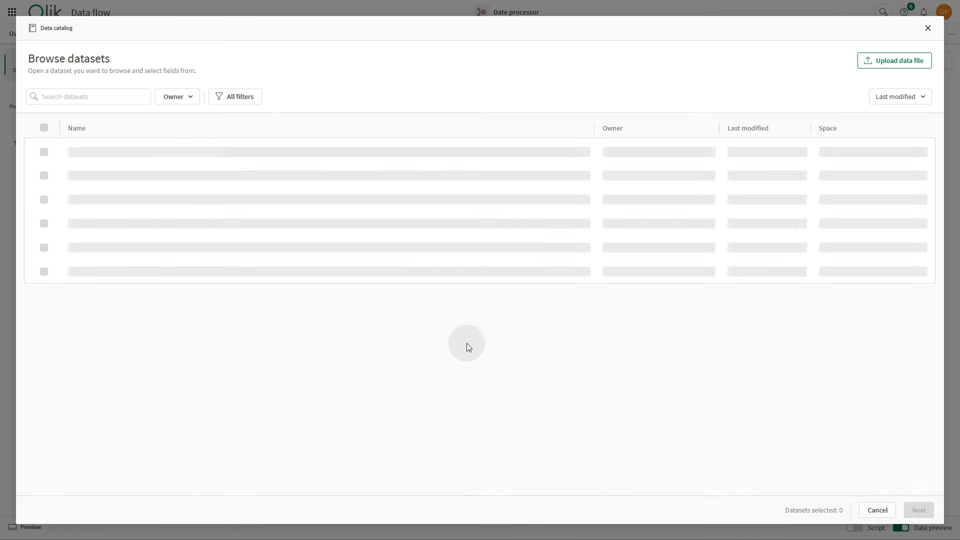
pyautogui.click(100, 209)
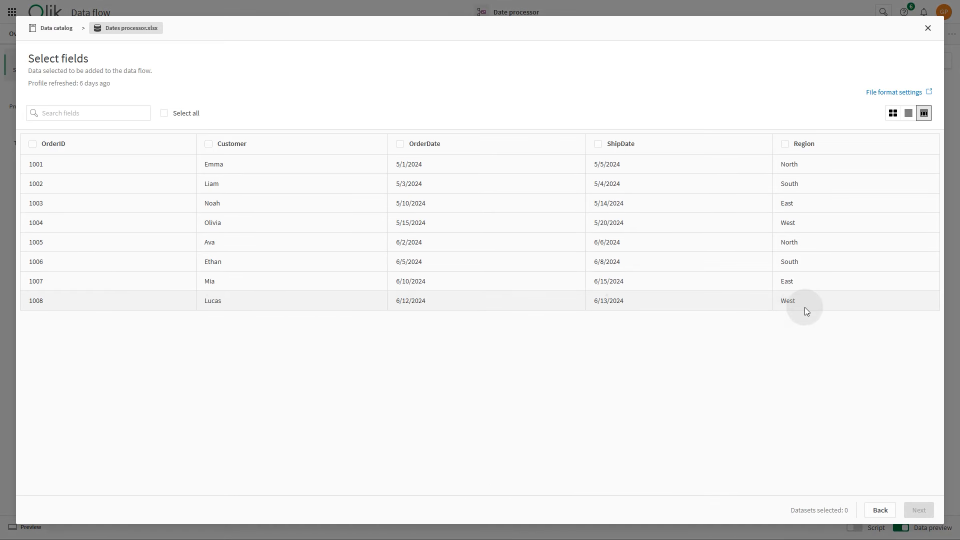
pyautogui.click(164, 113)
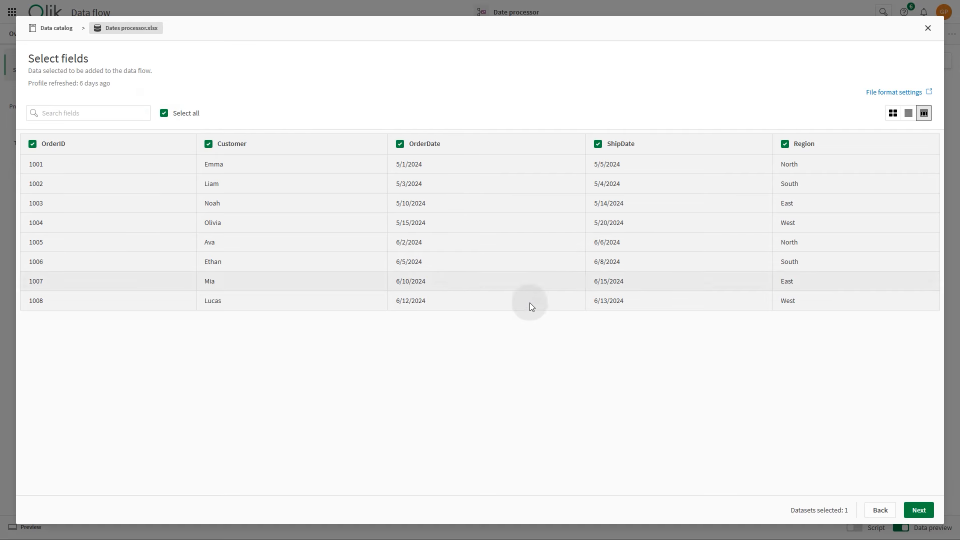
pyautogui.click(919, 510)
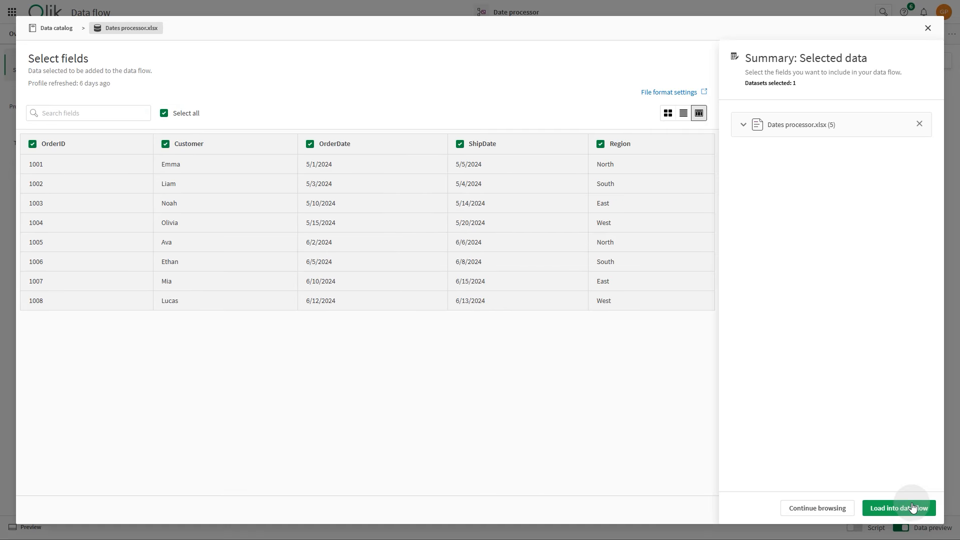
pyautogui.click(913, 507)
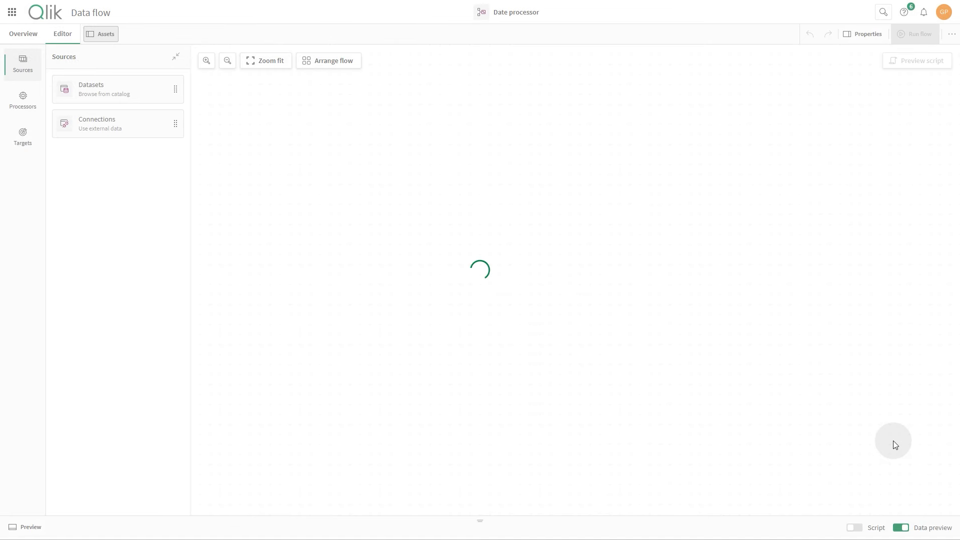
# Find the Dates processor and add it to the flow, connected to the Sheet1 source.
pyautogui.click(26, 111)
pyautogui.click(86, 78)
pyautogui.write('Date')
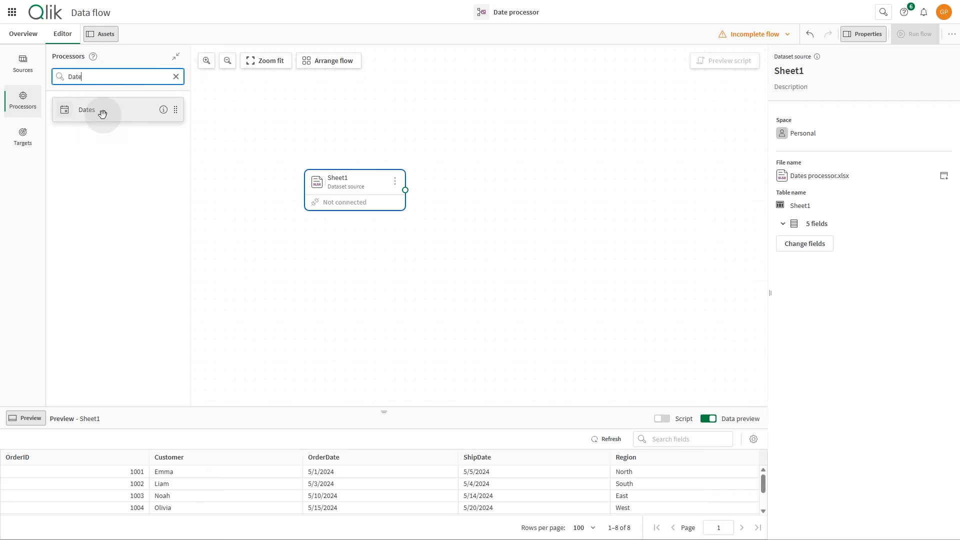
pyautogui.moveTo(102, 114); pyautogui.dragTo(435, 190)
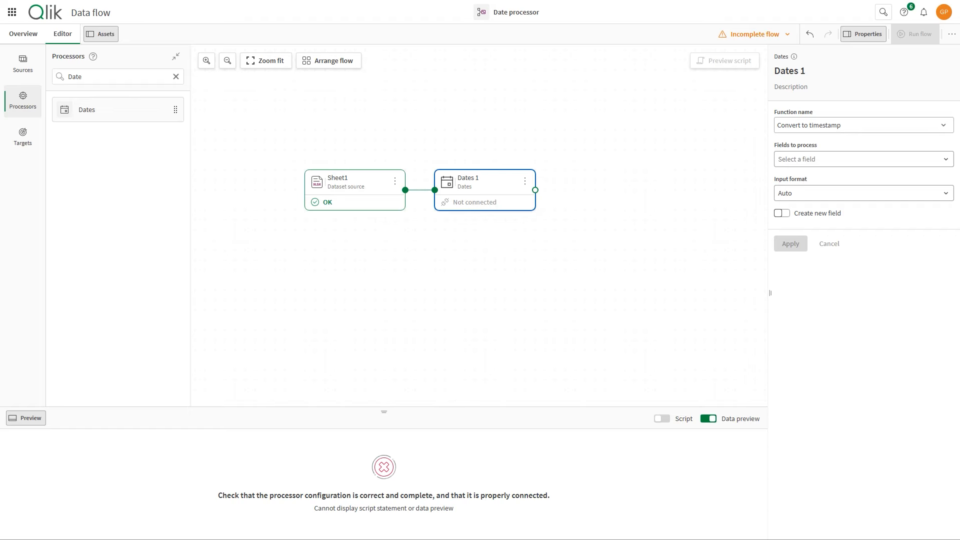
# Configure Dates 1 to extract the Year and Month date parts from OrderDate, and apply the settings.
pyautogui.click(825, 128)
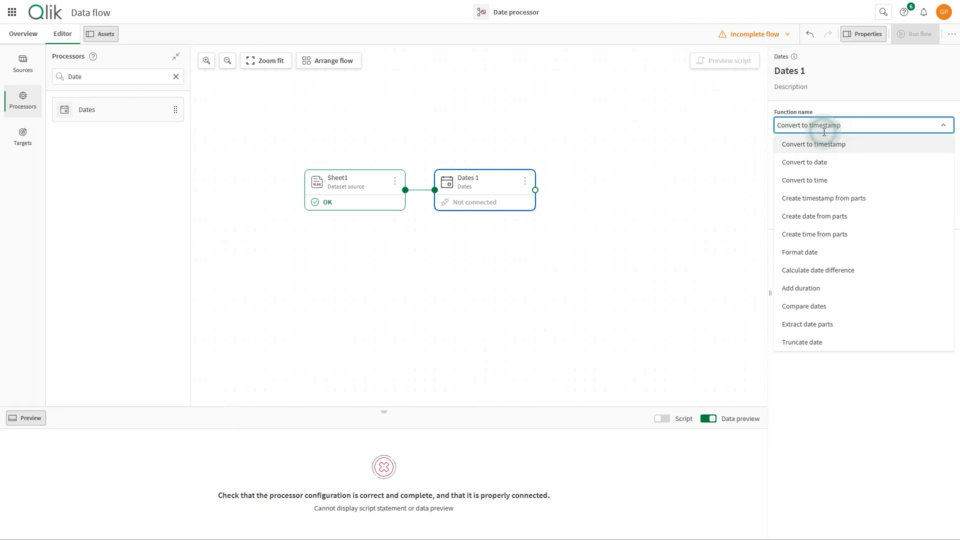
pyautogui.click(829, 324)
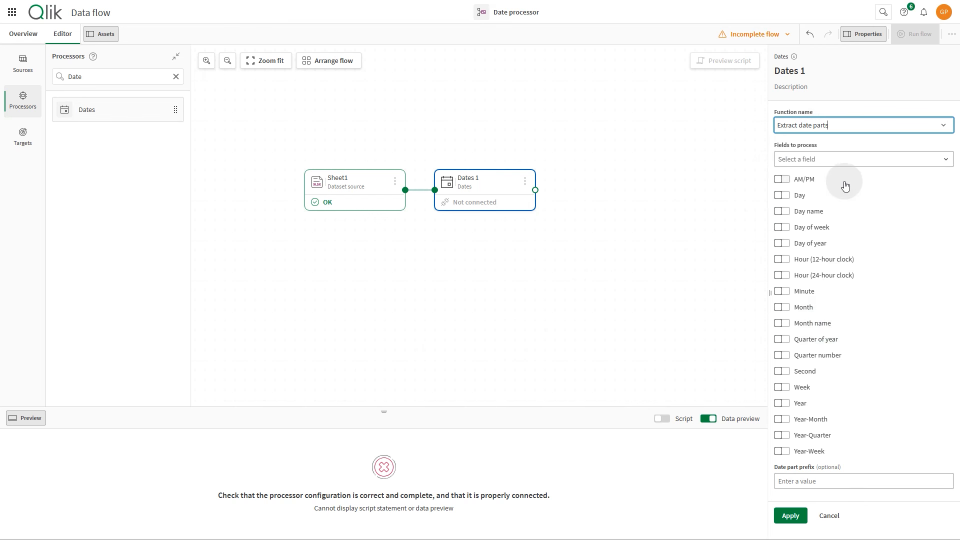
pyautogui.click(840, 159)
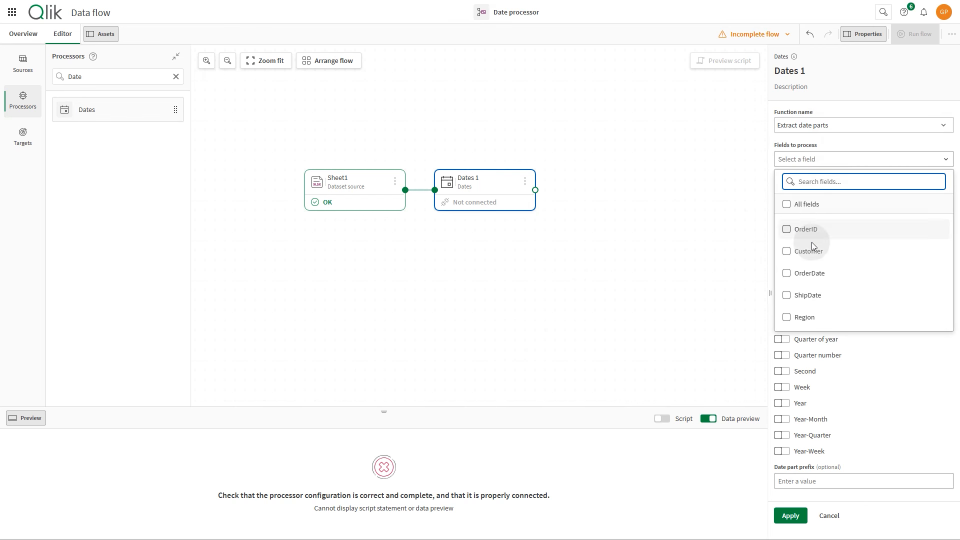
pyautogui.click(786, 273)
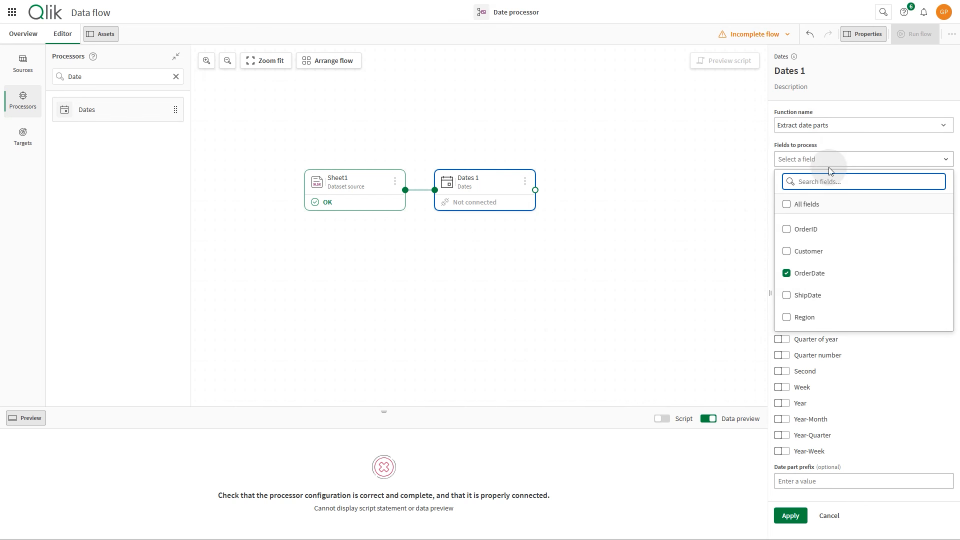
pyautogui.click(829, 160)
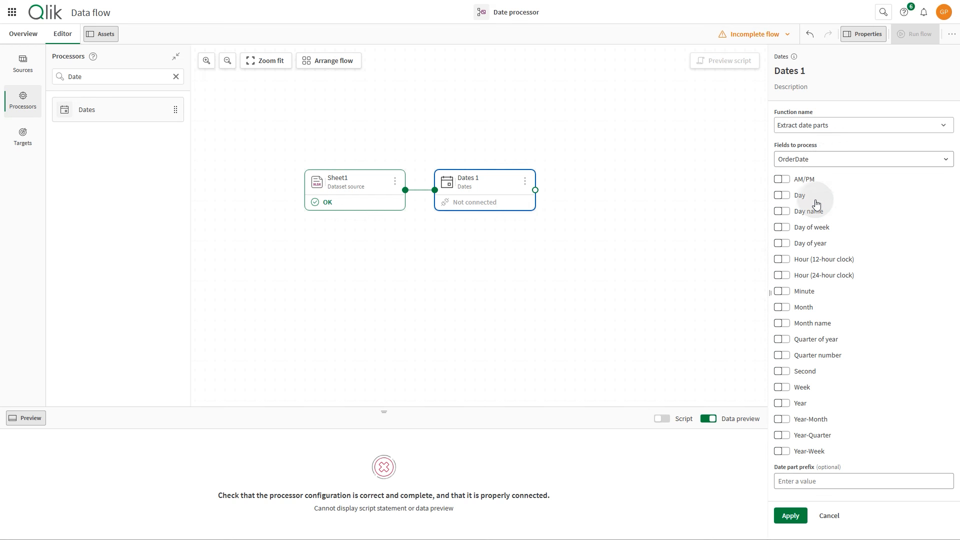
pyautogui.click(783, 406)
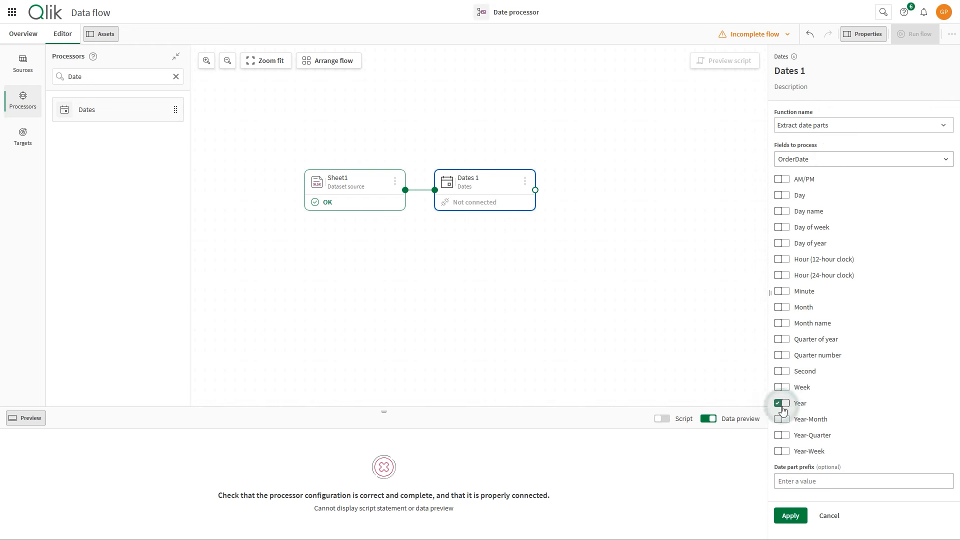
pyautogui.click(783, 308)
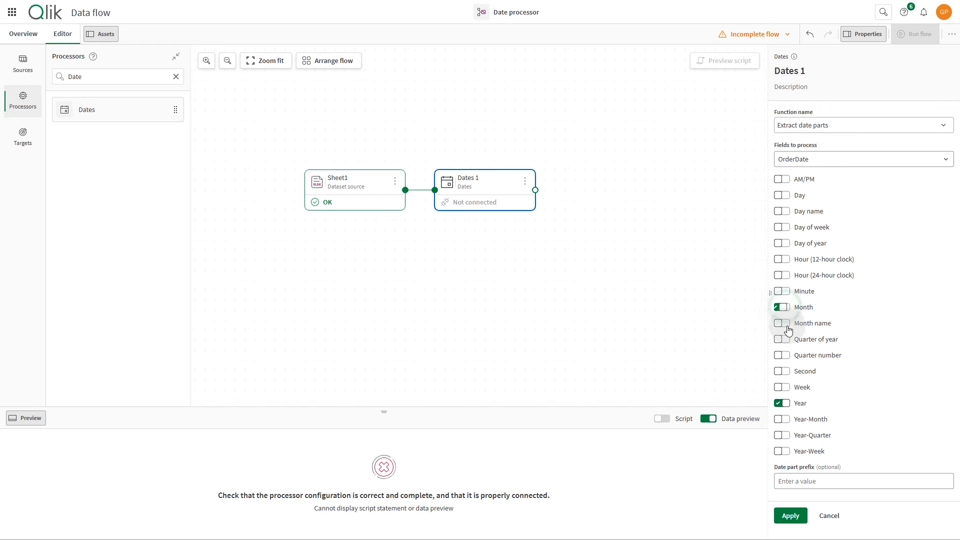
pyautogui.click(790, 518)
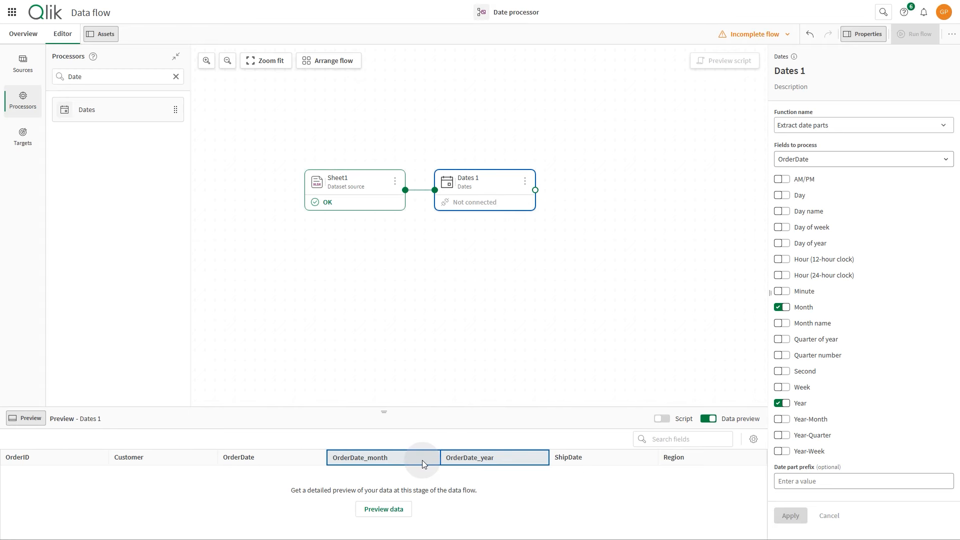
# Preview the Dates 1 output, examine the extracted month and year columns, and sort the preview by OrderDate_month.
pyautogui.click(401, 513)
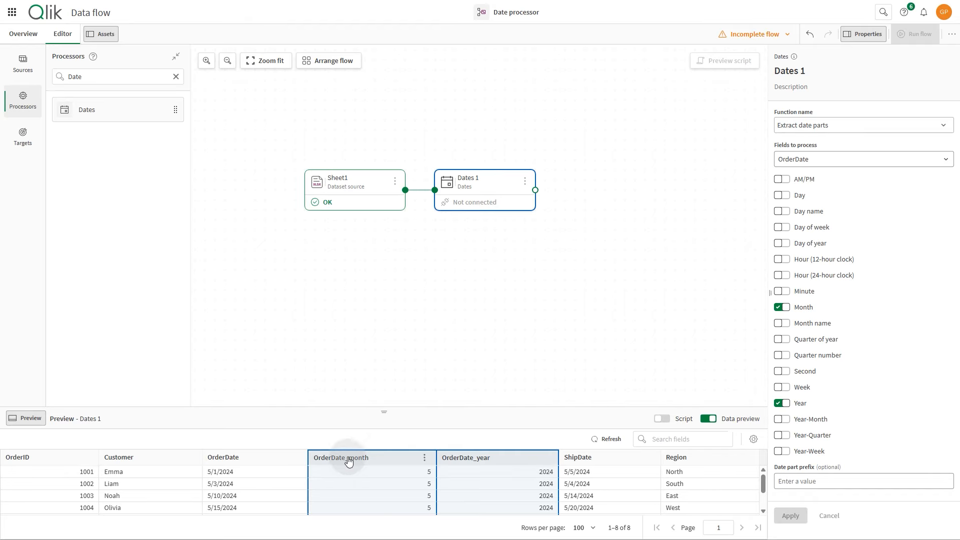
pyautogui.scroll(-2, 376, 479)
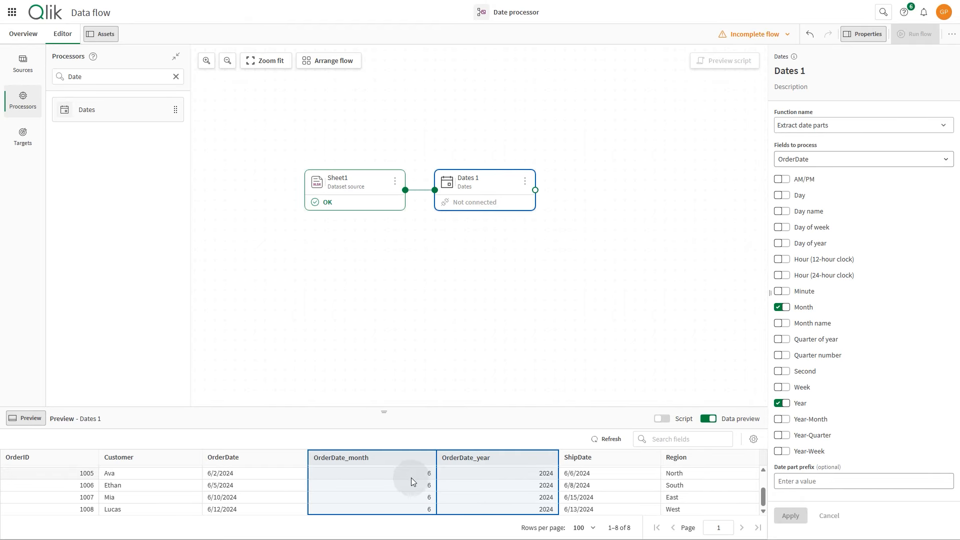
pyautogui.scroll(2, 425, 496)
pyautogui.click(370, 460)
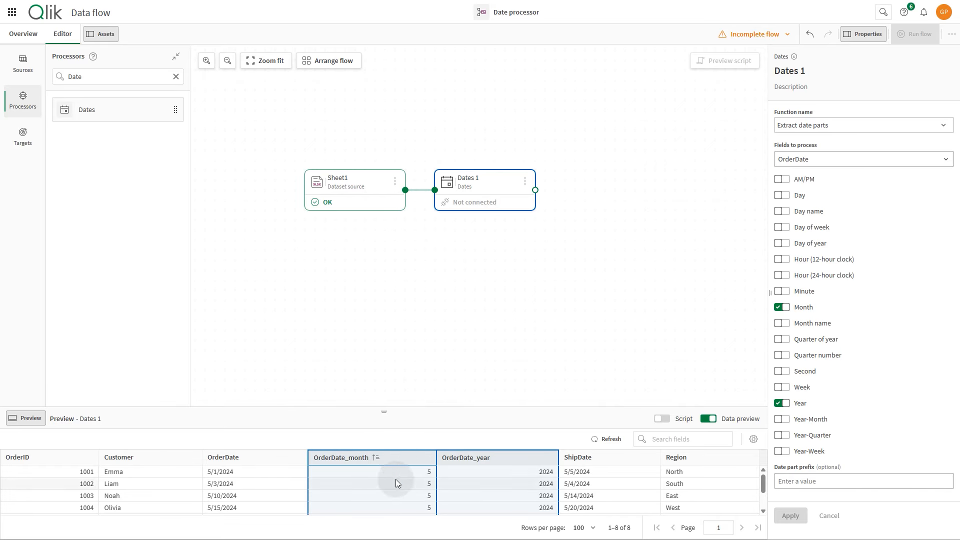
# Add a second Dates processor connected after Dates 1 and rename it Duration.
pyautogui.moveTo(127, 111); pyautogui.dragTo(613, 180)
pyautogui.moveTo(536, 190); pyautogui.dragTo(576, 192)
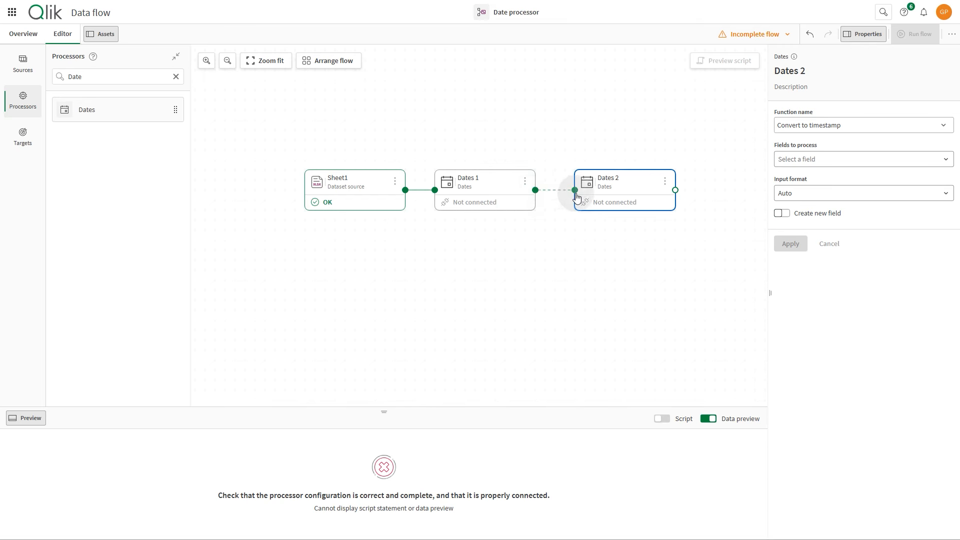
pyautogui.click(807, 73)
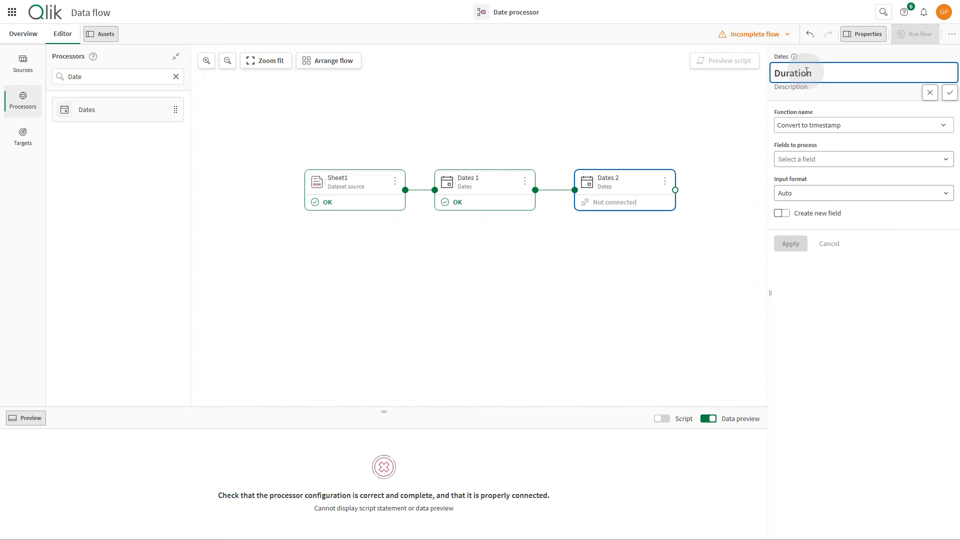
pyautogui.click(949, 93)
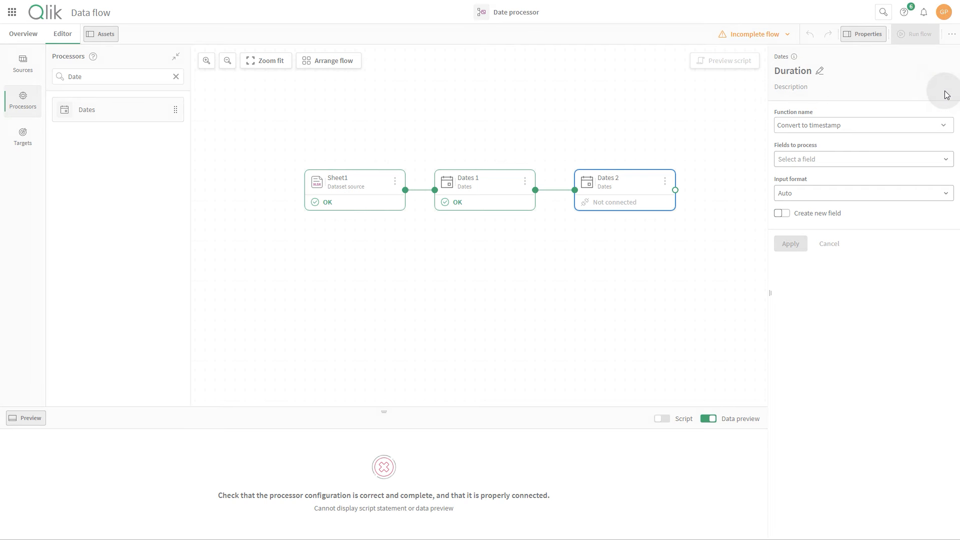
# Set the Duration processor to use the Add duration function on the OrderDate field.
pyautogui.click(909, 125)
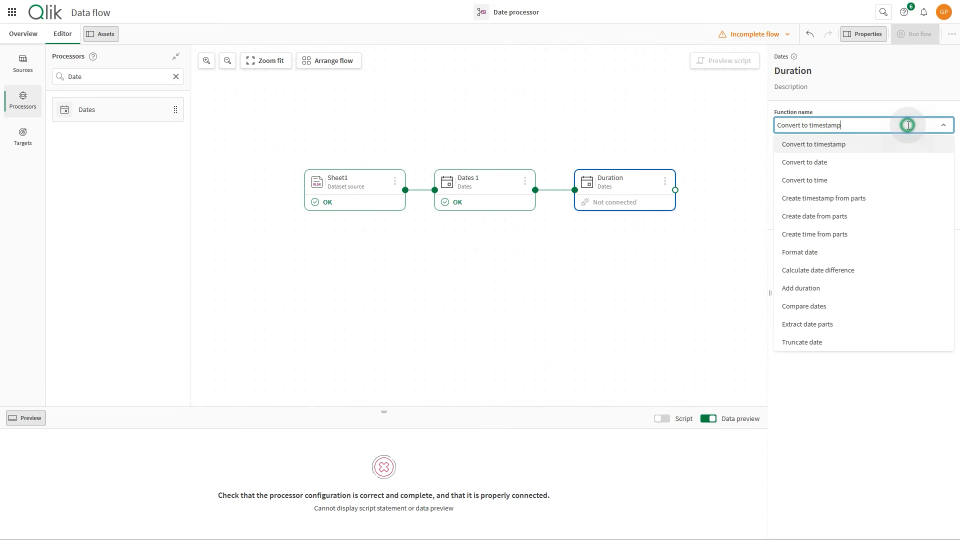
pyautogui.click(828, 290)
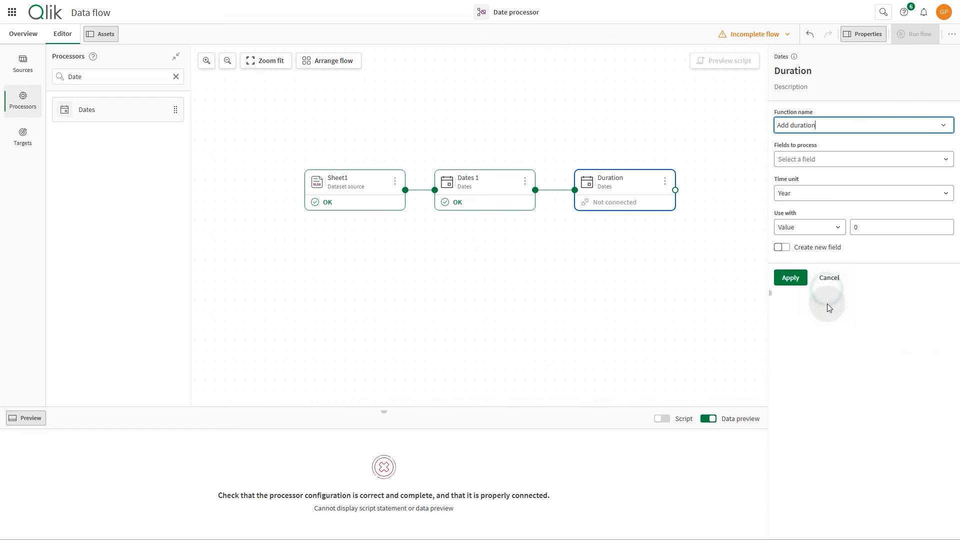
pyautogui.click(811, 159)
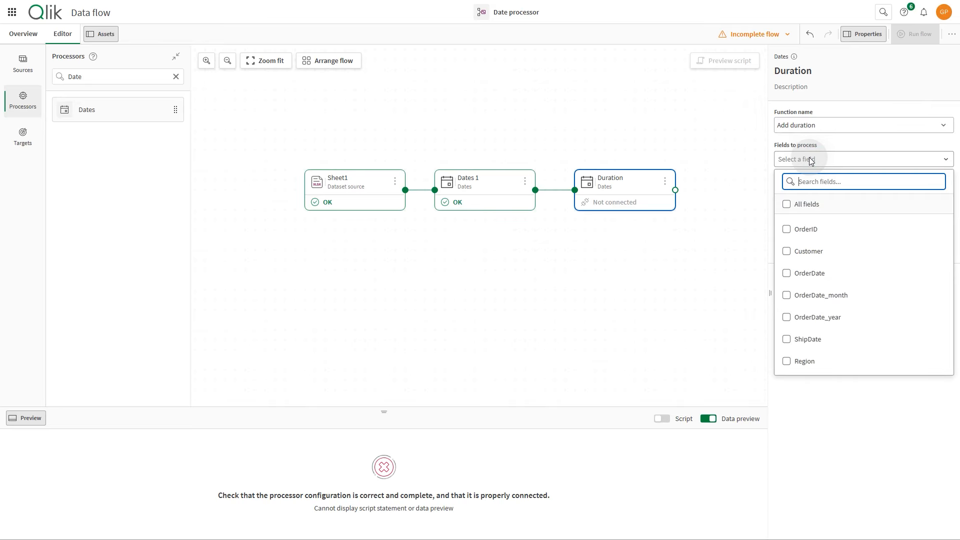
pyautogui.click(787, 274)
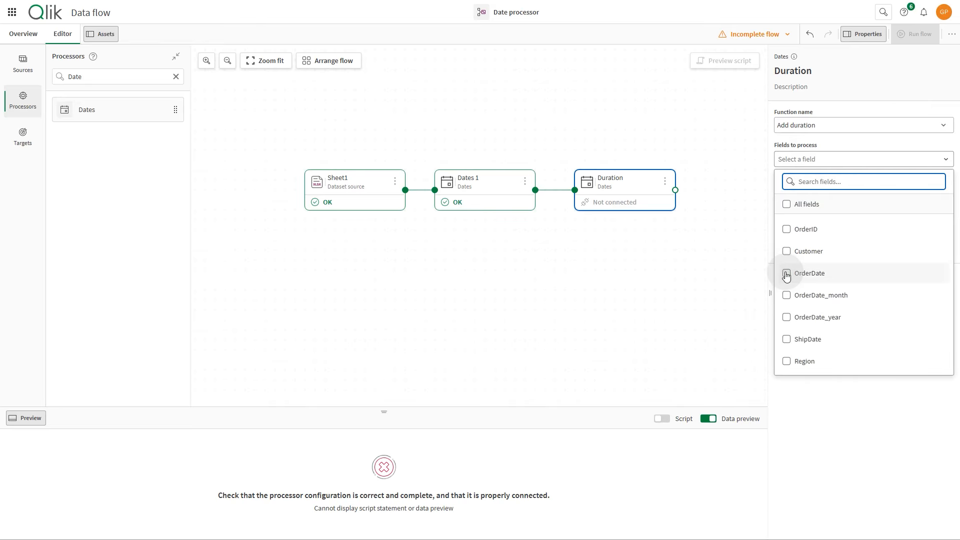
pyautogui.click(811, 160)
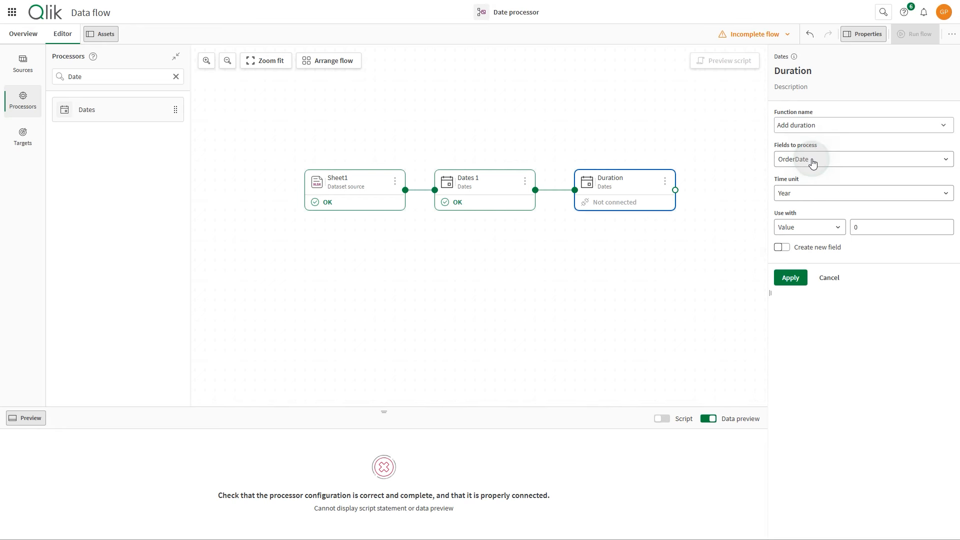
# Set the duration being added to a fixed value of 5, with Day as the time unit.
pyautogui.click(803, 194)
pyautogui.click(800, 261)
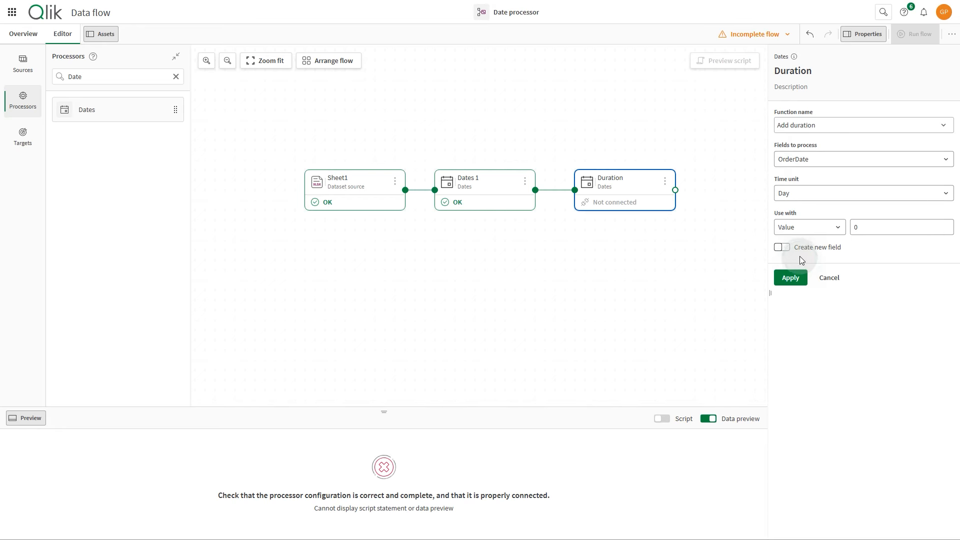
pyautogui.click(802, 234)
pyautogui.click(811, 225)
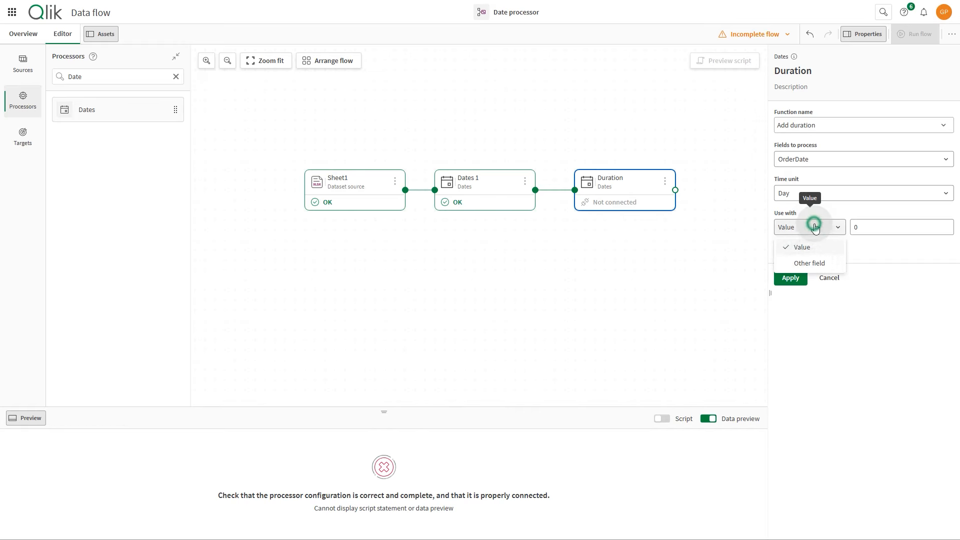
pyautogui.click(875, 227)
pyautogui.write('5')
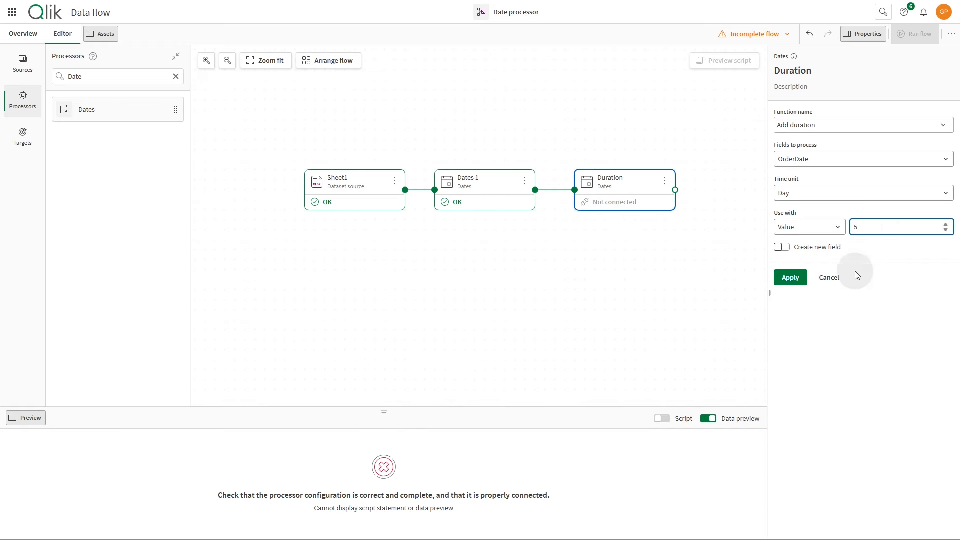
# Store the Duration result in a new field named Expected Delivery Day, applying the settings and previewing the data.
pyautogui.click(781, 247)
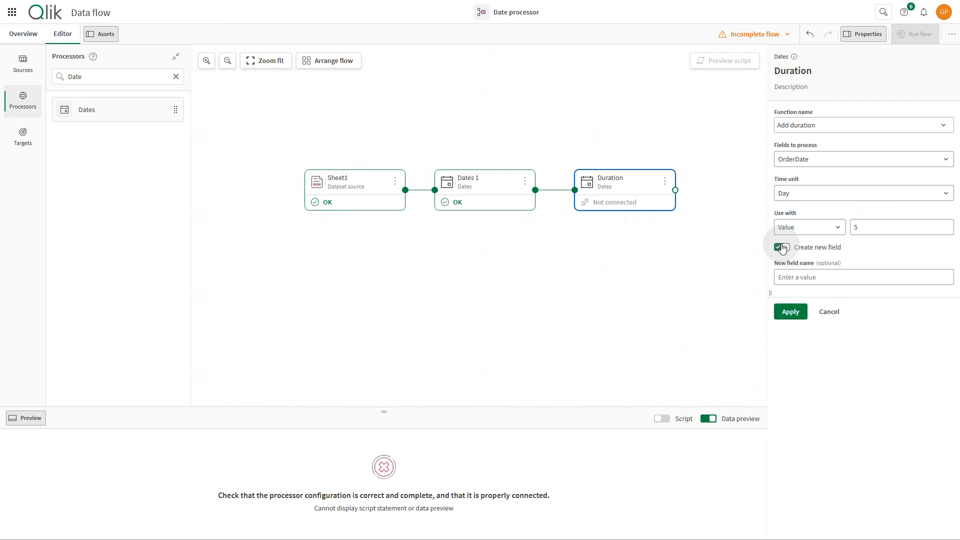
pyautogui.click(823, 276)
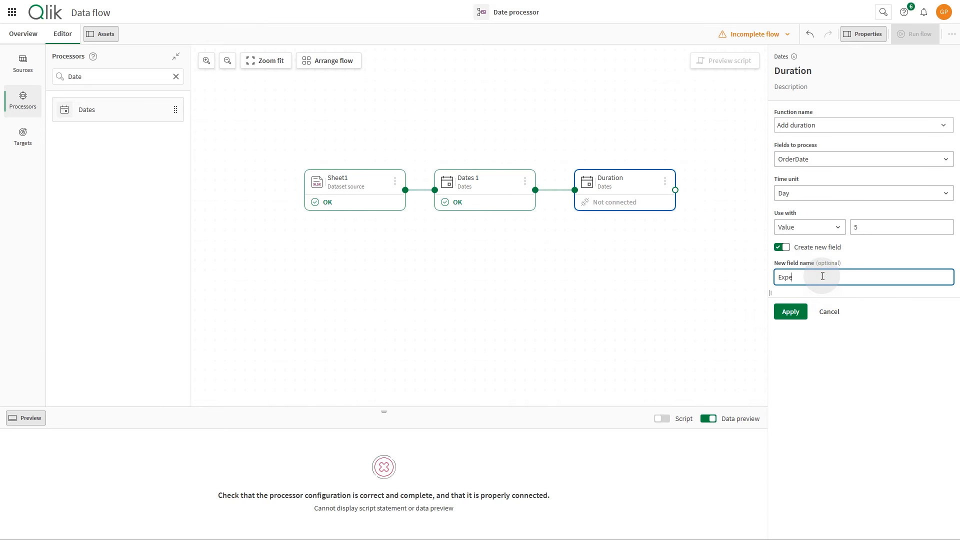
pyautogui.write('Expected Delivery Day')
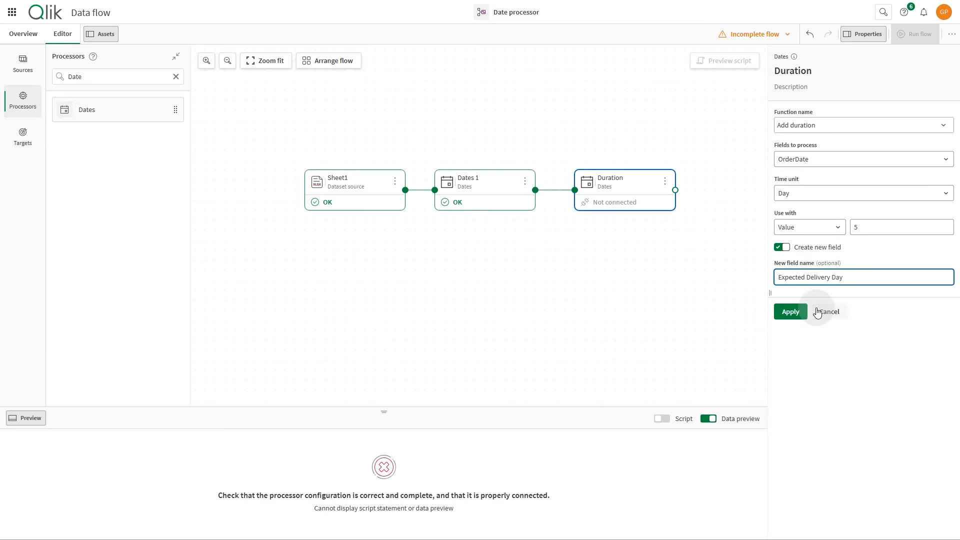
pyautogui.click(795, 312)
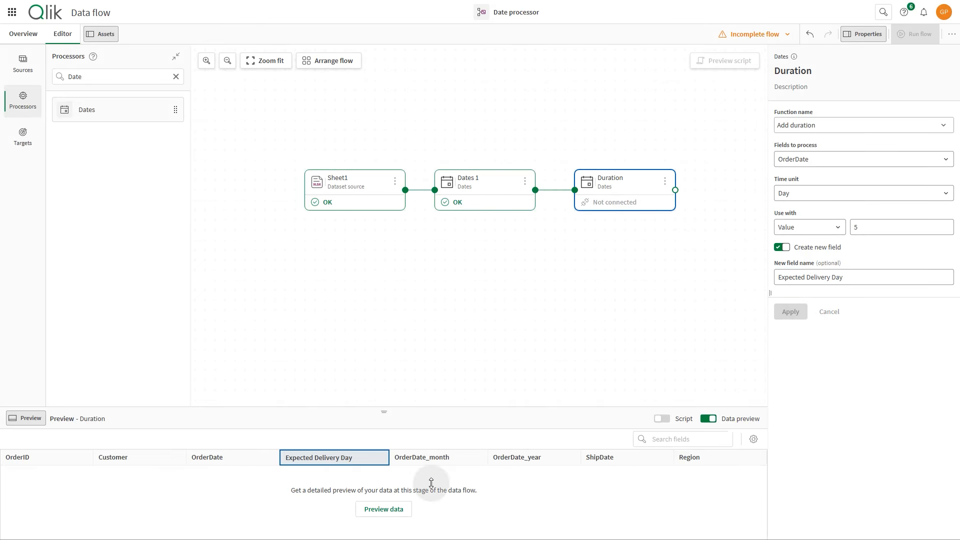
pyautogui.click(405, 509)
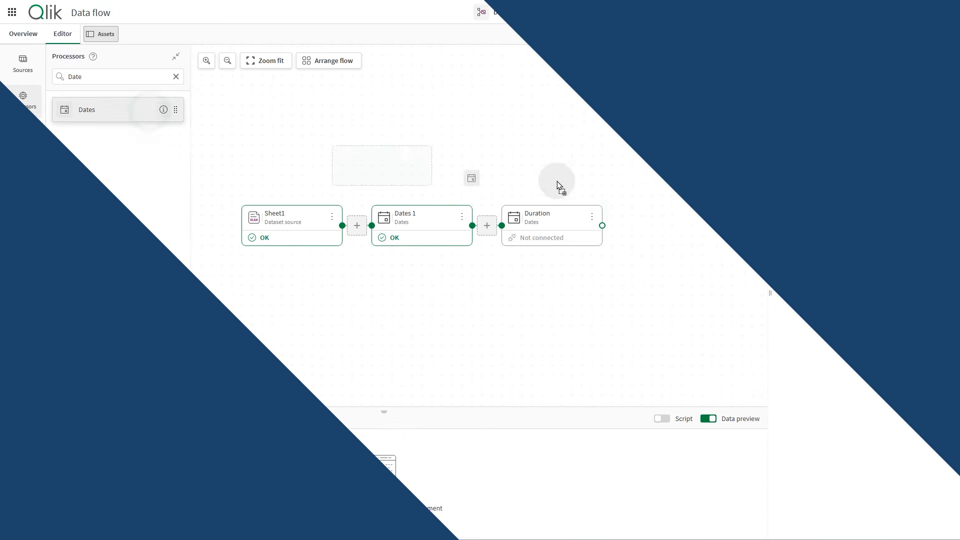
# Add another Dates processor connected after Duration and set its function to Calculate date difference.
pyautogui.moveTo(557, 181); pyautogui.dragTo(678, 260)
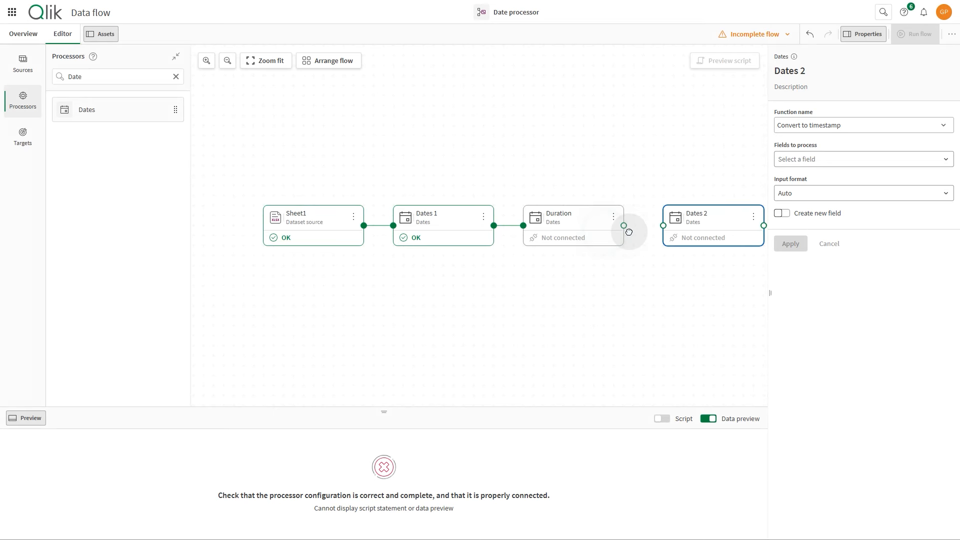
pyautogui.moveTo(575, 227); pyautogui.dragTo(631, 225)
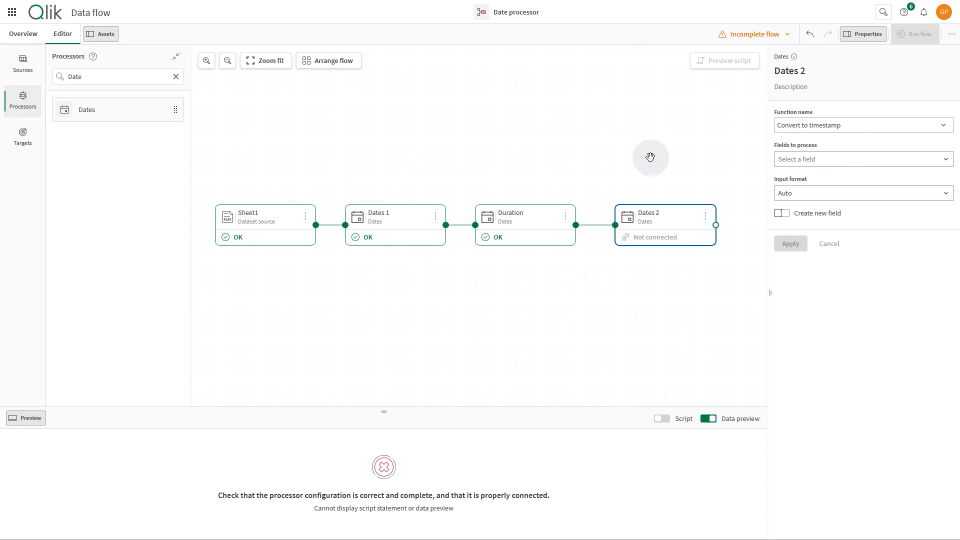
pyautogui.click(804, 132)
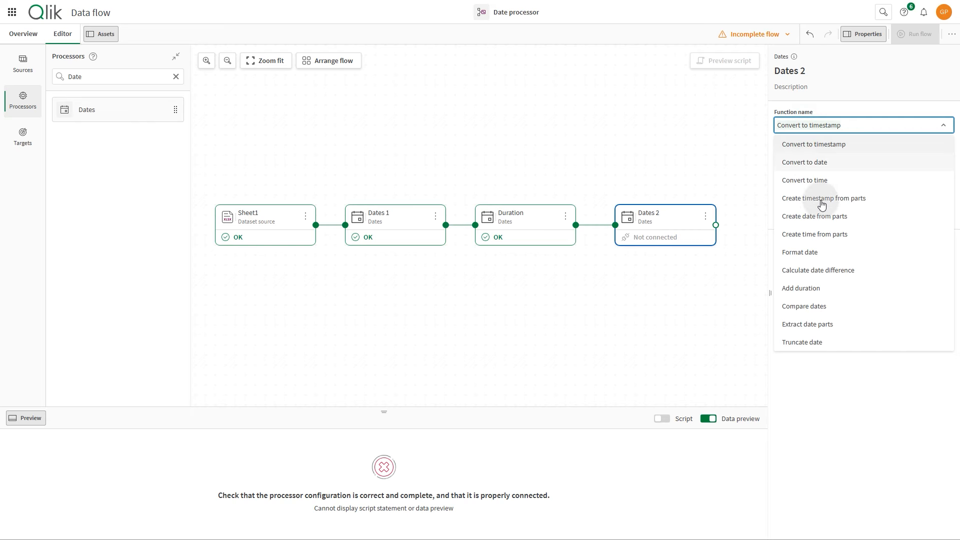
pyautogui.click(833, 270)
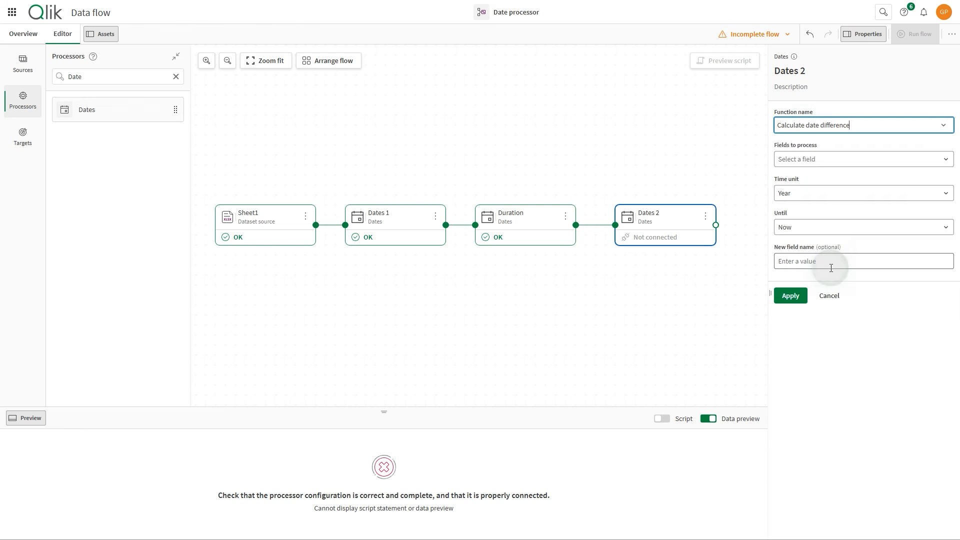
# Select OrderDate as the field to process in Dates 2, with Day as the time unit.
pyautogui.click(853, 167)
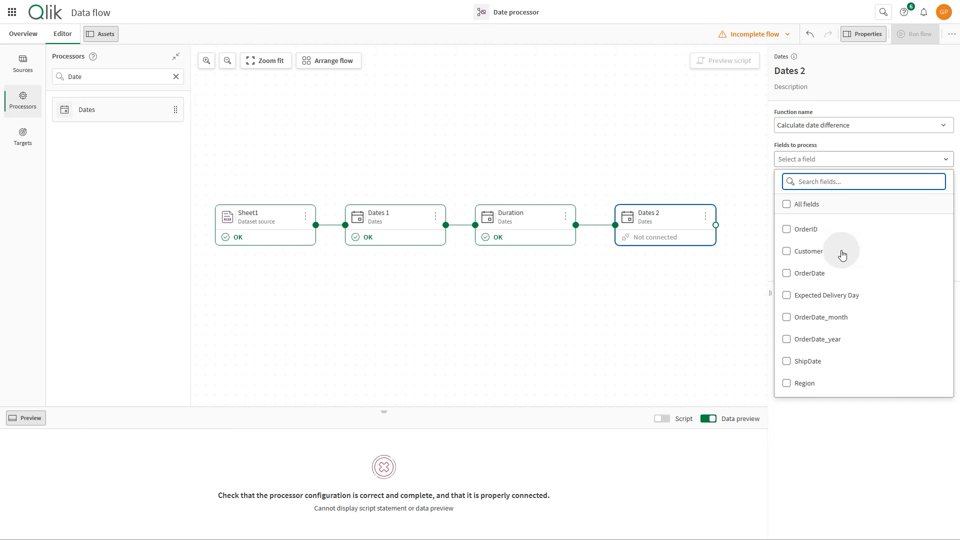
pyautogui.click(787, 274)
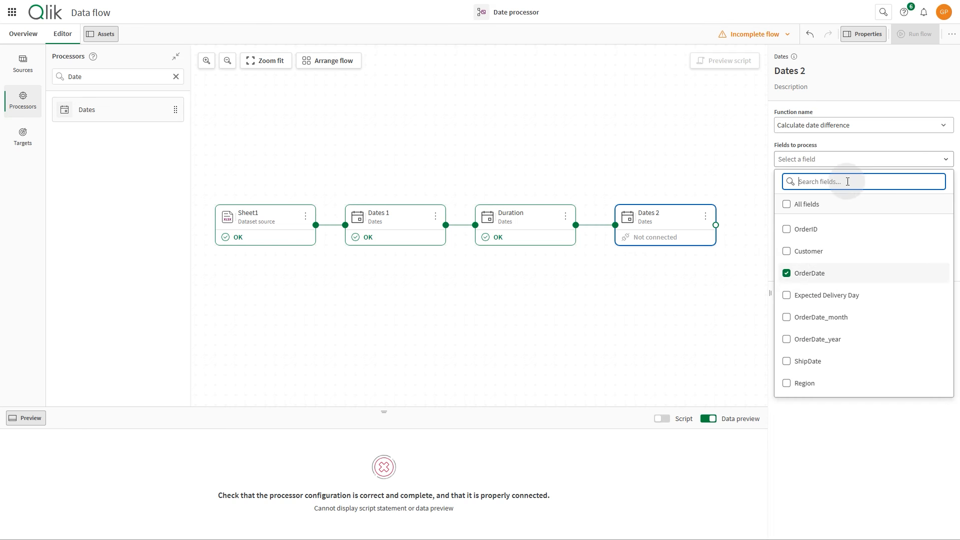
pyautogui.click(850, 160)
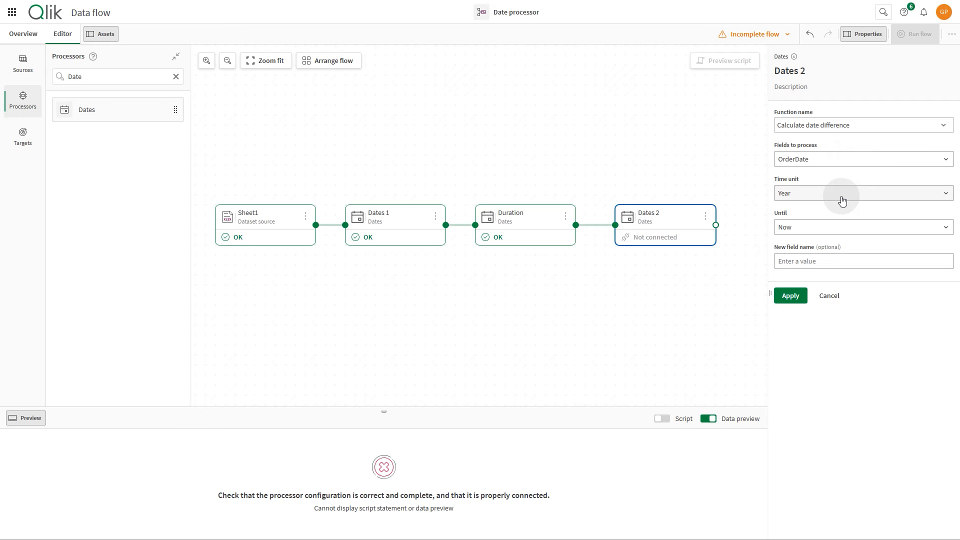
pyautogui.click(843, 200)
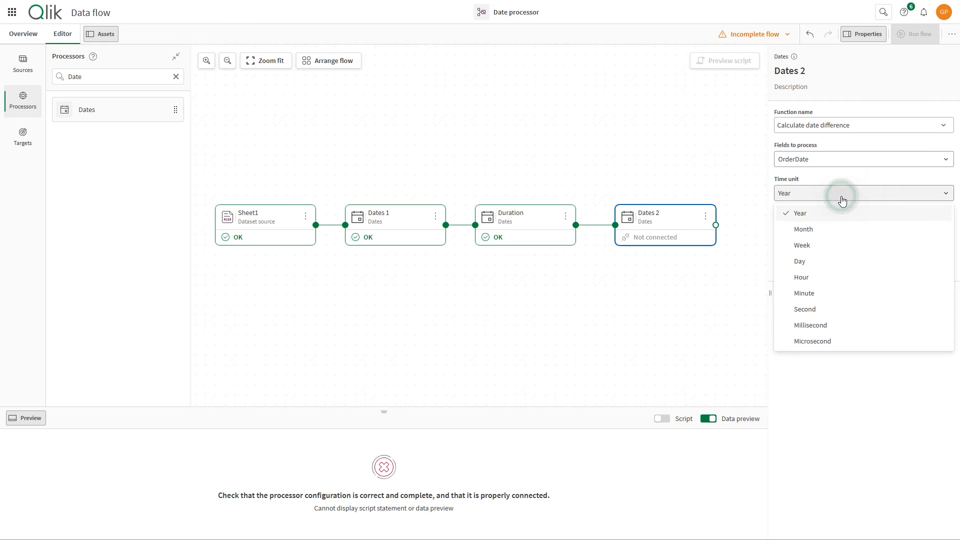
pyautogui.click(817, 262)
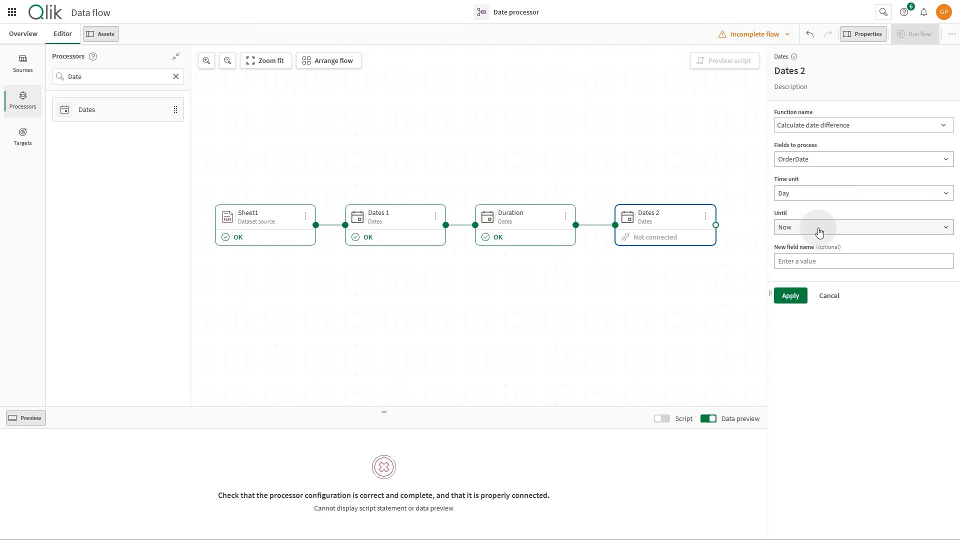
# Calculate the difference until the other field ShipDate, name the new field Shipping Delay Days, and apply the settings.
pyautogui.click(819, 232)
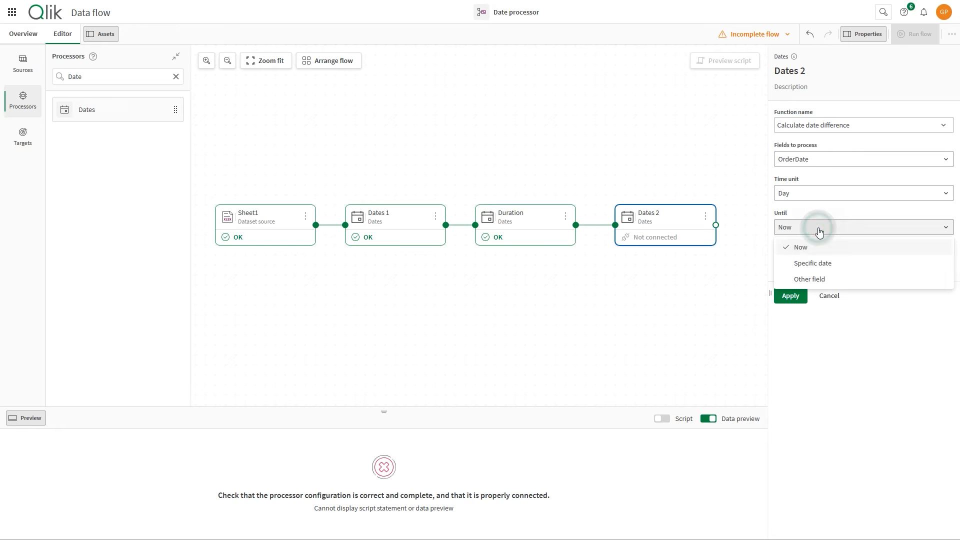
pyautogui.click(818, 278)
pyautogui.click(821, 263)
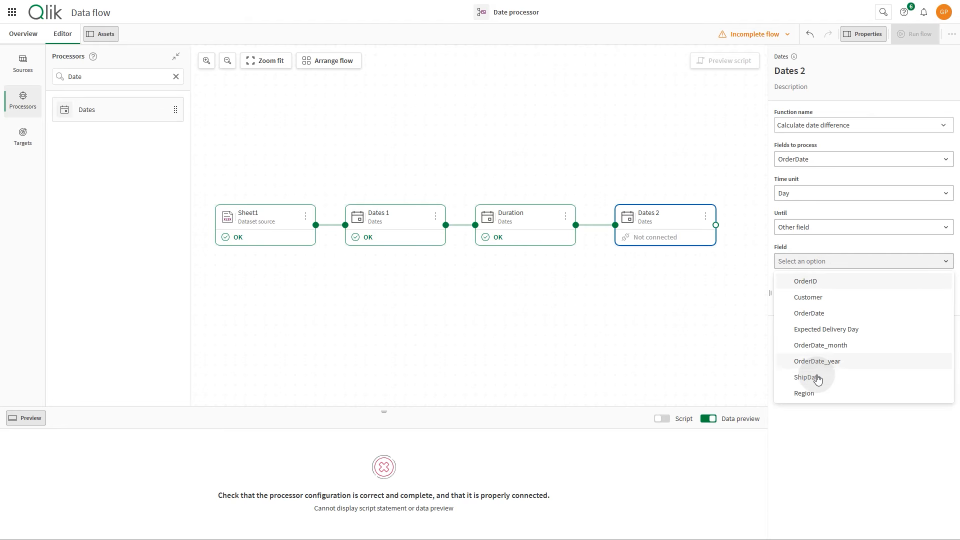
pyautogui.click(818, 380)
pyautogui.click(822, 295)
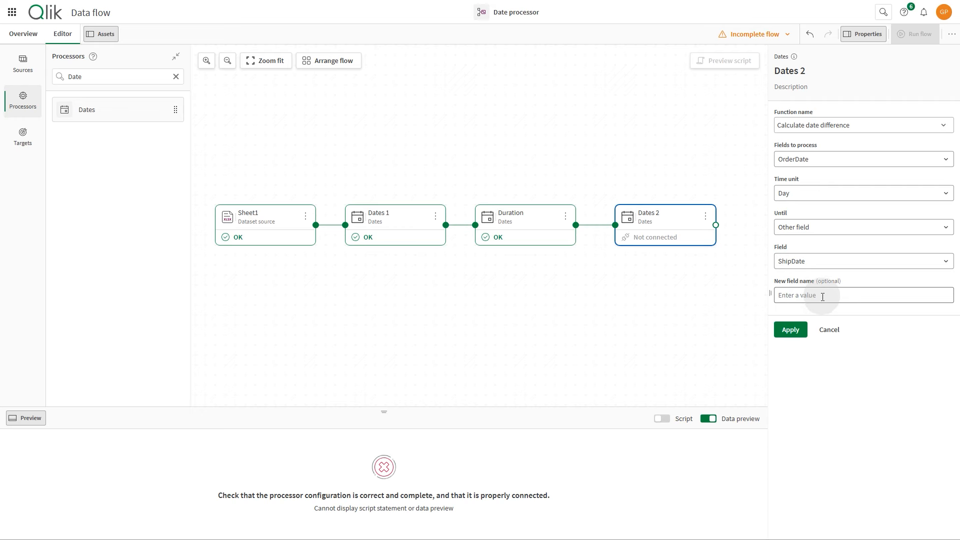
pyautogui.click(821, 296)
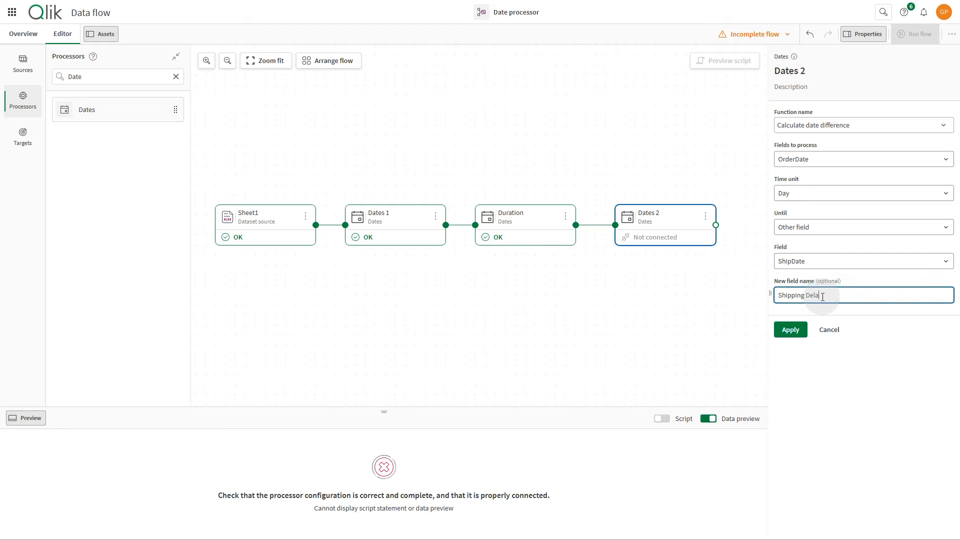
pyautogui.click(798, 333)
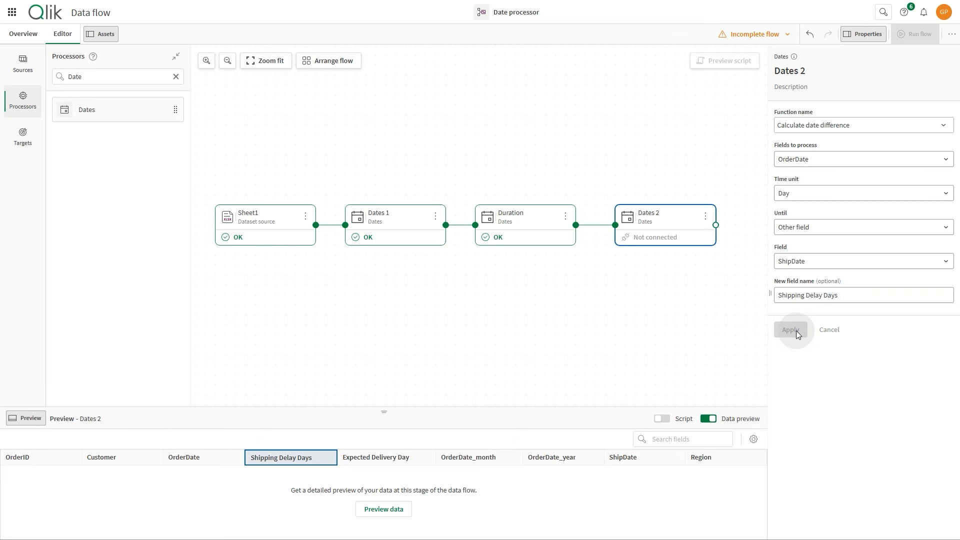
# Preview the Dates 2 output and examine the Shipping Delay Days column across all rows.
pyautogui.click(408, 507)
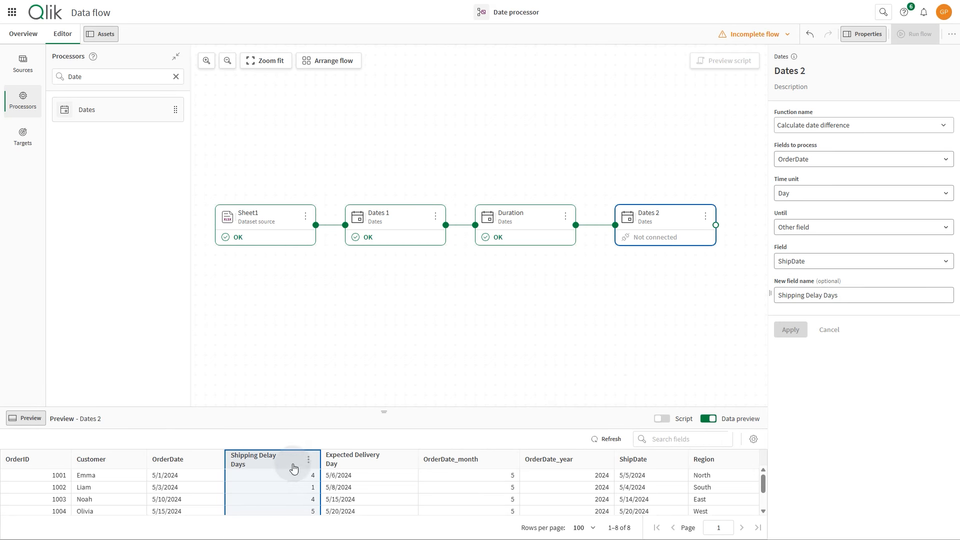
pyautogui.click(290, 477)
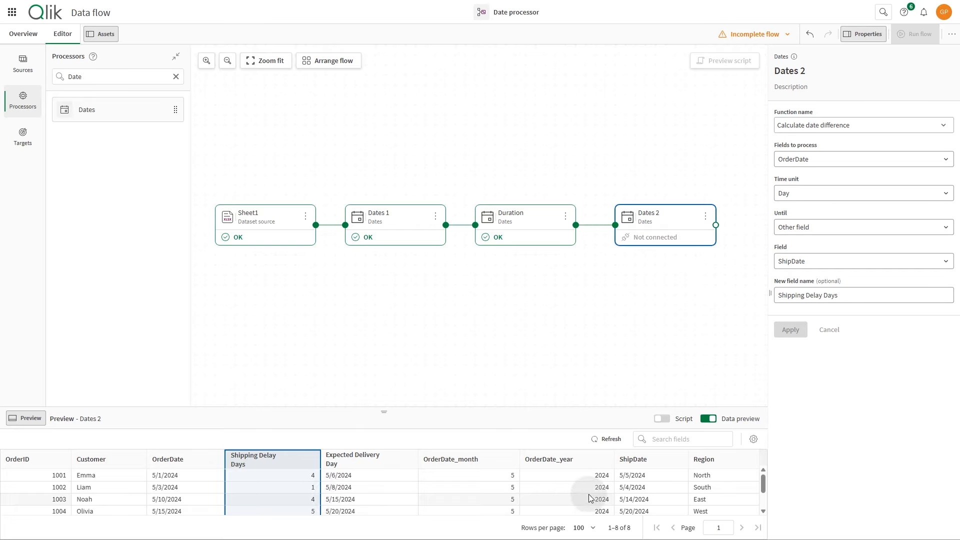
pyautogui.scroll(-2, 592, 497)
# Add a Data Files target to the flow, connected after Dates 2.
pyautogui.moveTo(692, 282); pyautogui.dragTo(590, 285)
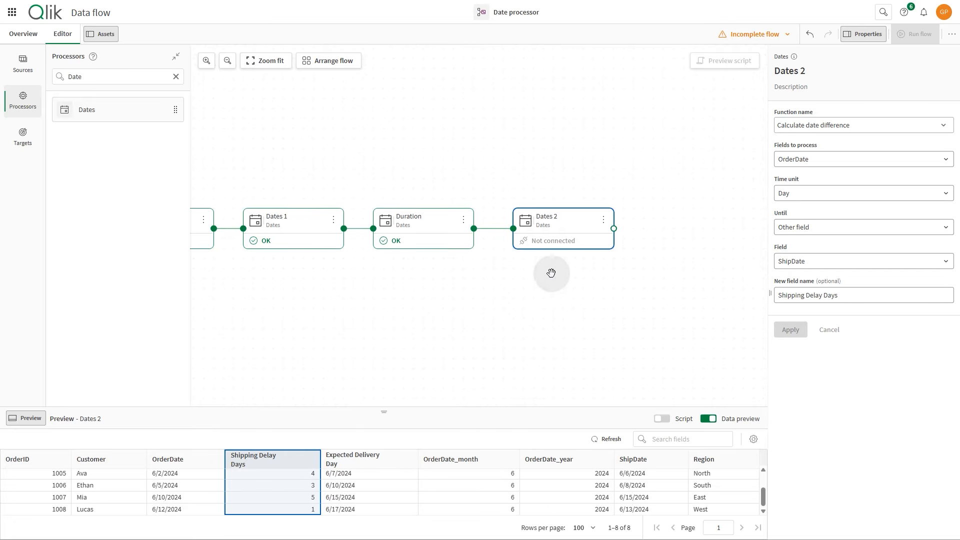
pyautogui.click(23, 136)
pyautogui.moveTo(109, 93); pyautogui.dragTo(573, 201)
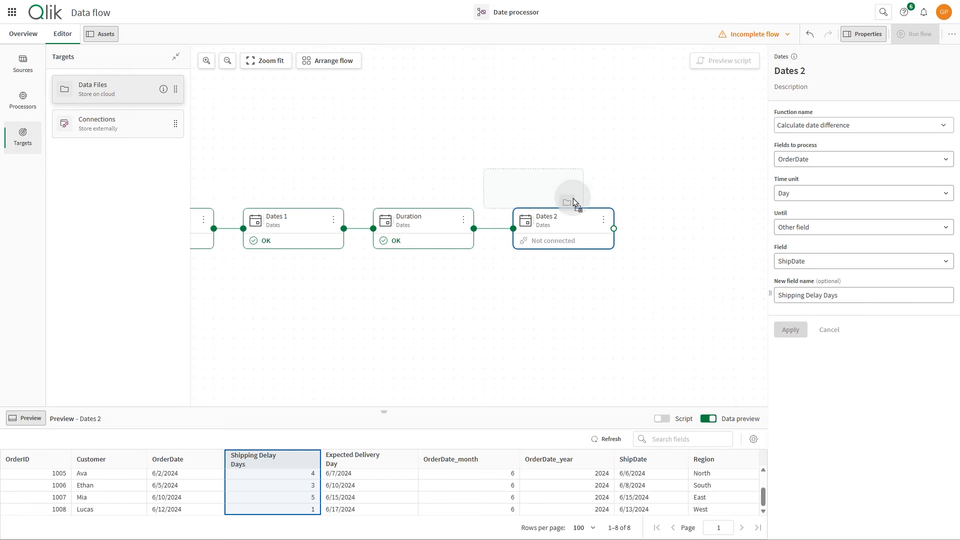
pyautogui.moveTo(650, 217); pyautogui.dragTo(660, 223)
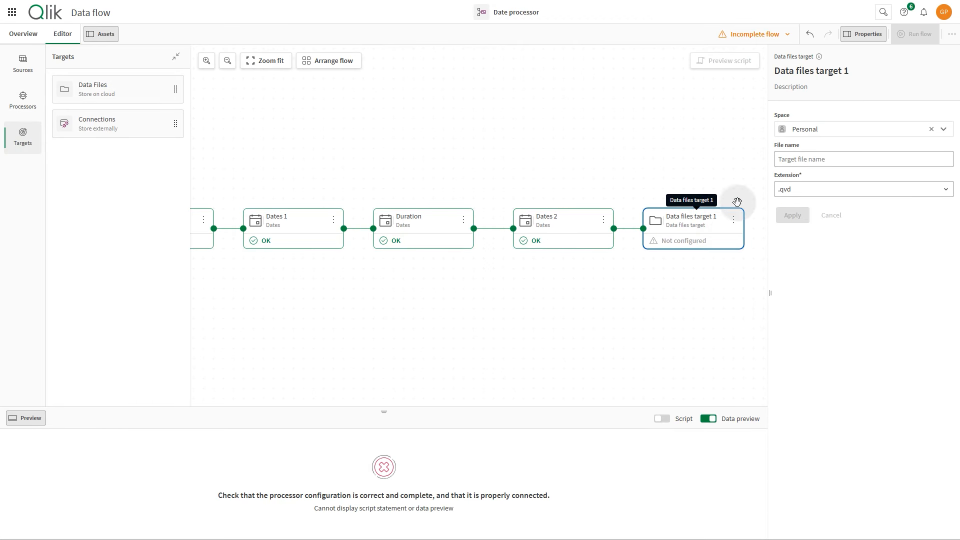
# Configure the data files target to save in the Data Flow space as Orders with Delay, and apply the settings.
pyautogui.click(944, 130)
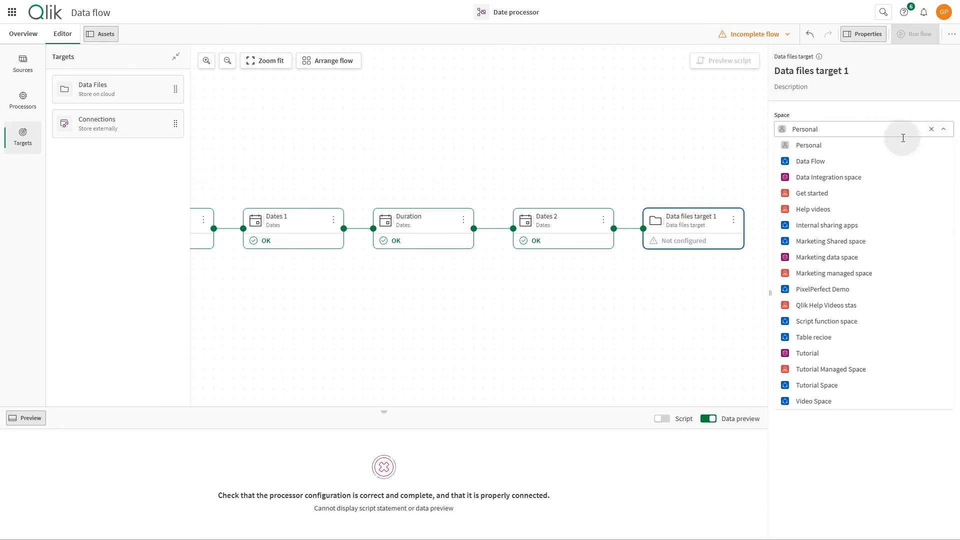
pyautogui.click(852, 159)
pyautogui.click(852, 157)
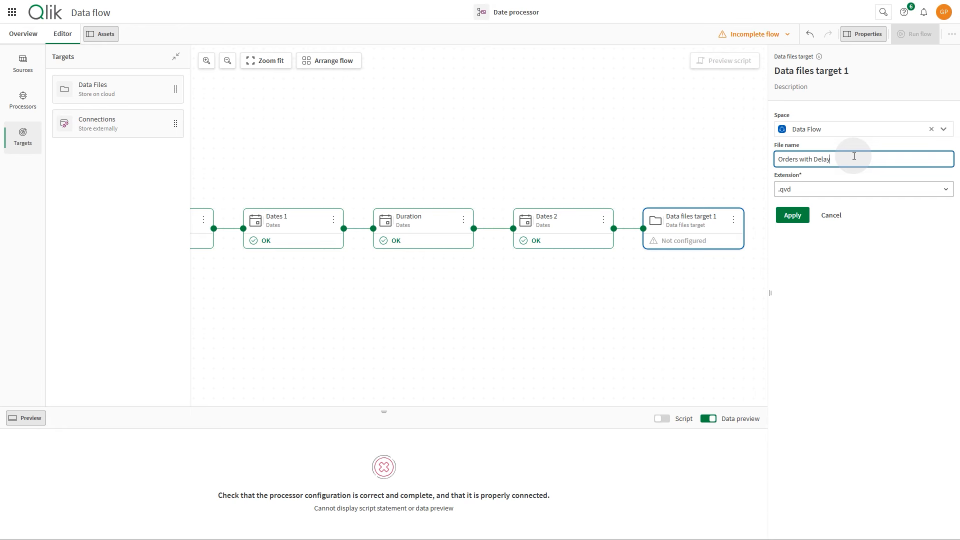
pyautogui.click(795, 216)
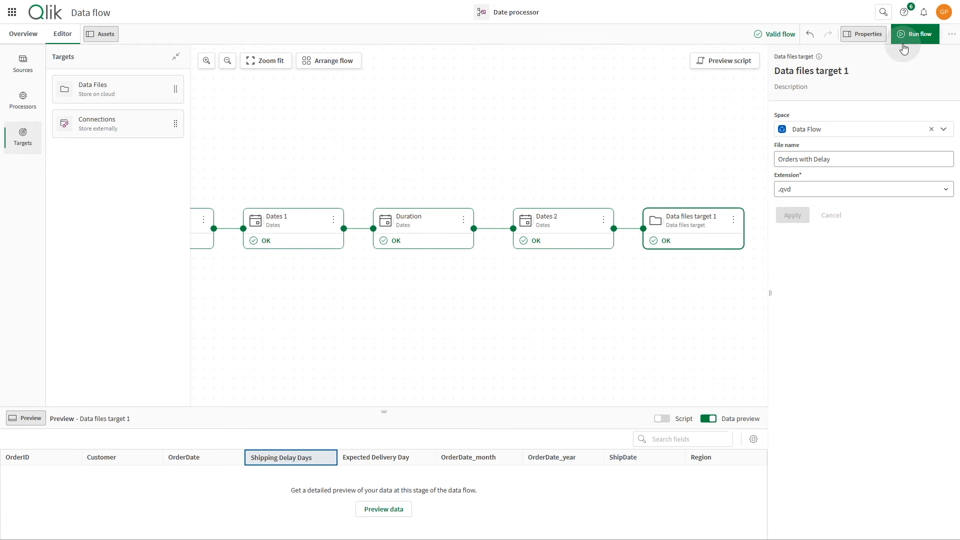
# Run the flow and open the catalog to locate the Orders with Delay.qvd file.
pyautogui.click(914, 40)
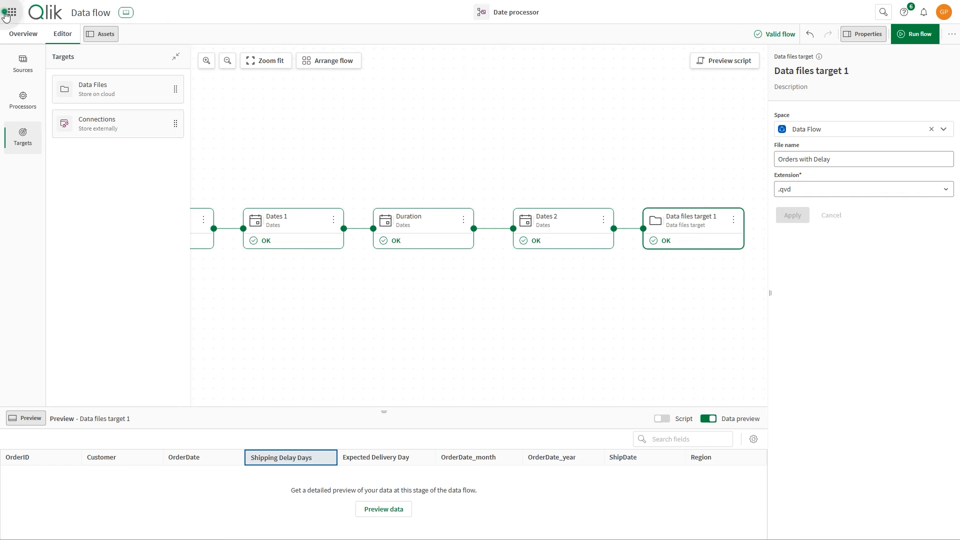
pyautogui.click(12, 12)
pyautogui.click(84, 131)
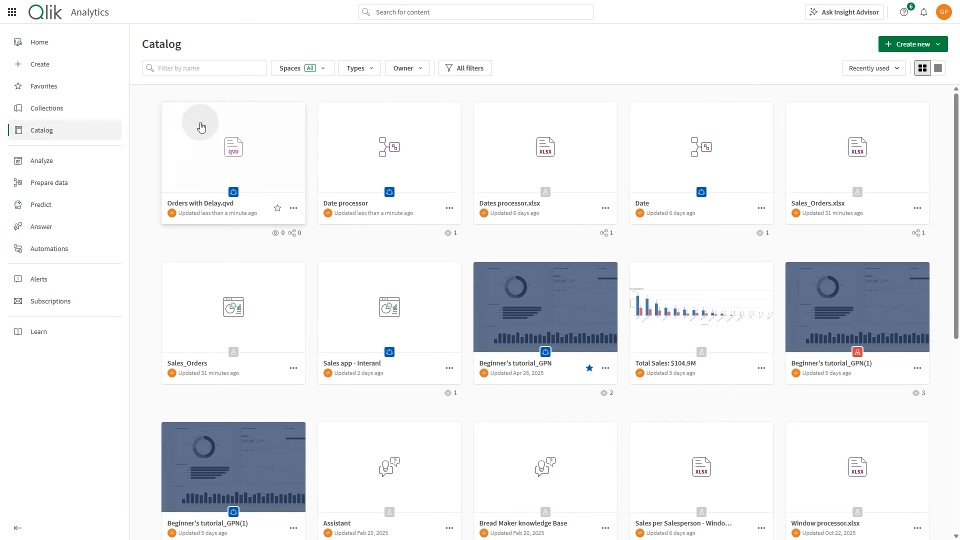
pyautogui.moveTo(197, 173)
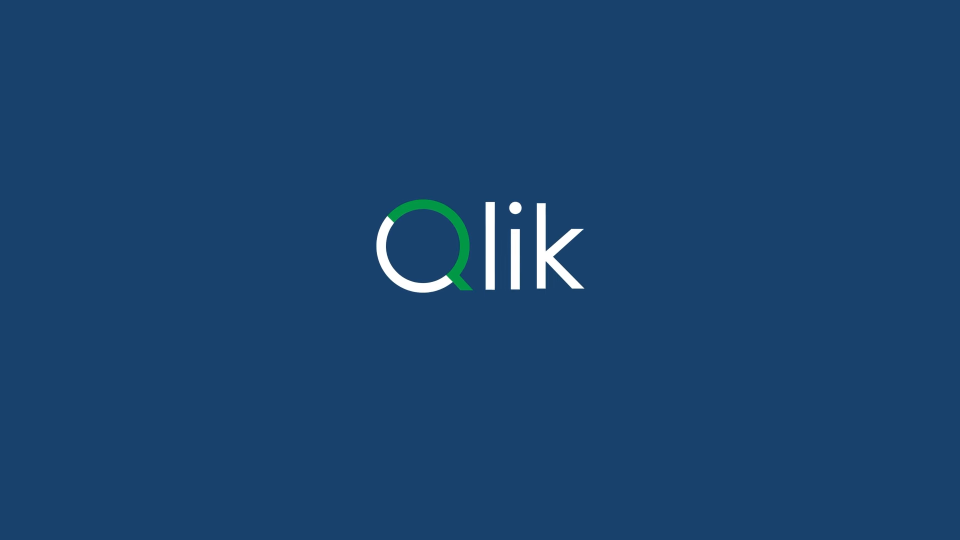